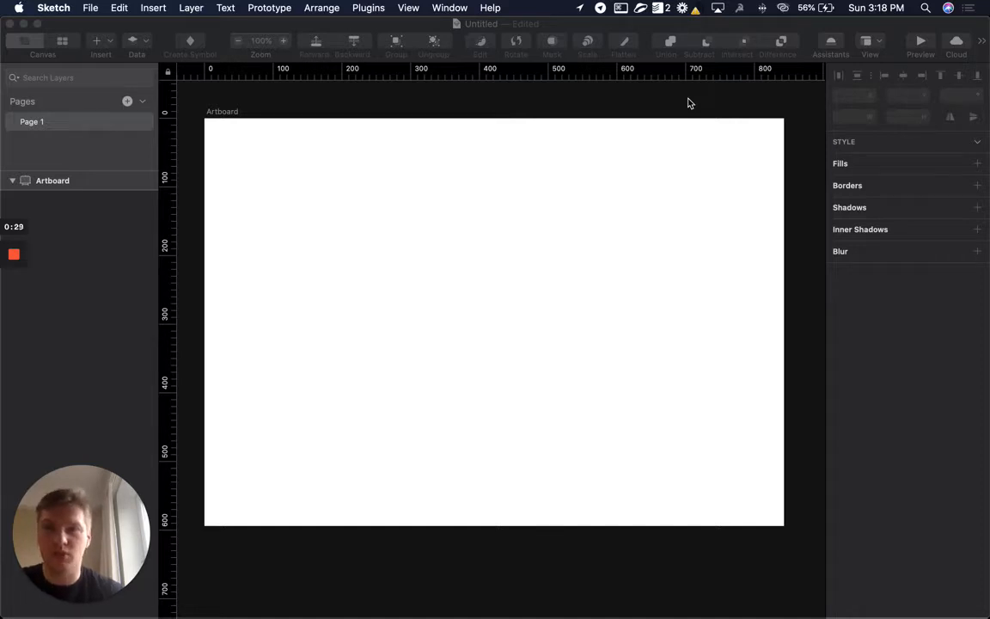
Open the Chart plugin's Templates window and move it over the upper part of the artboard
left_click(370, 7)
mouse_move(398, 27)
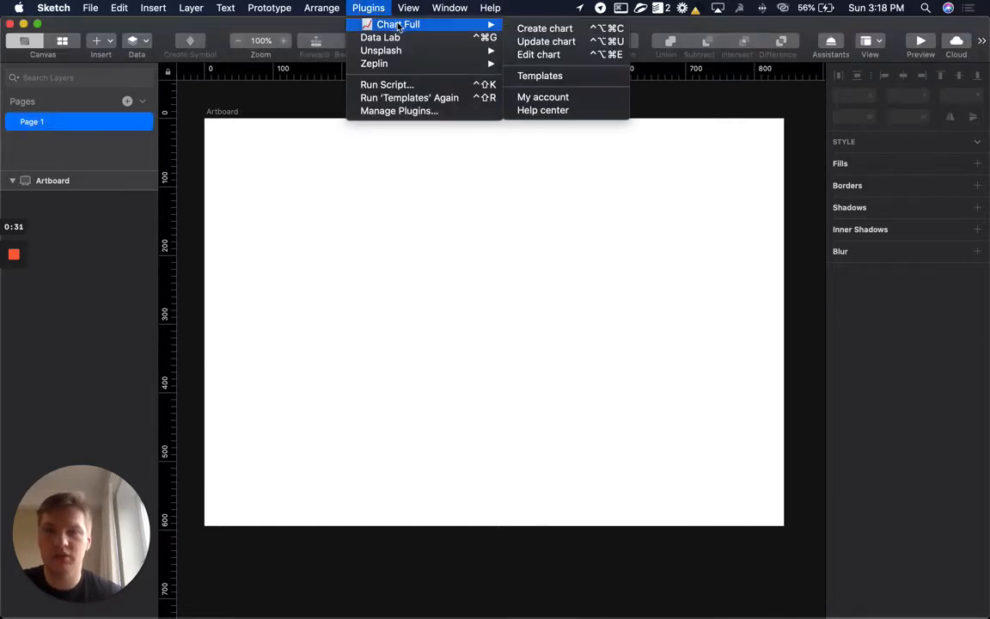
left_click(537, 76)
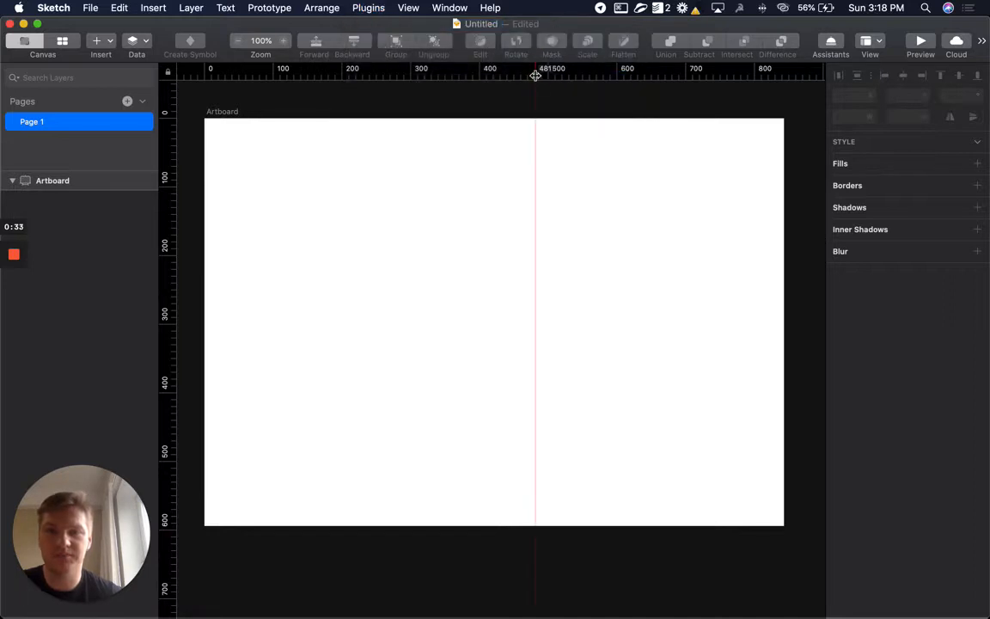
left_click_drag(510, 171, 696, 105)
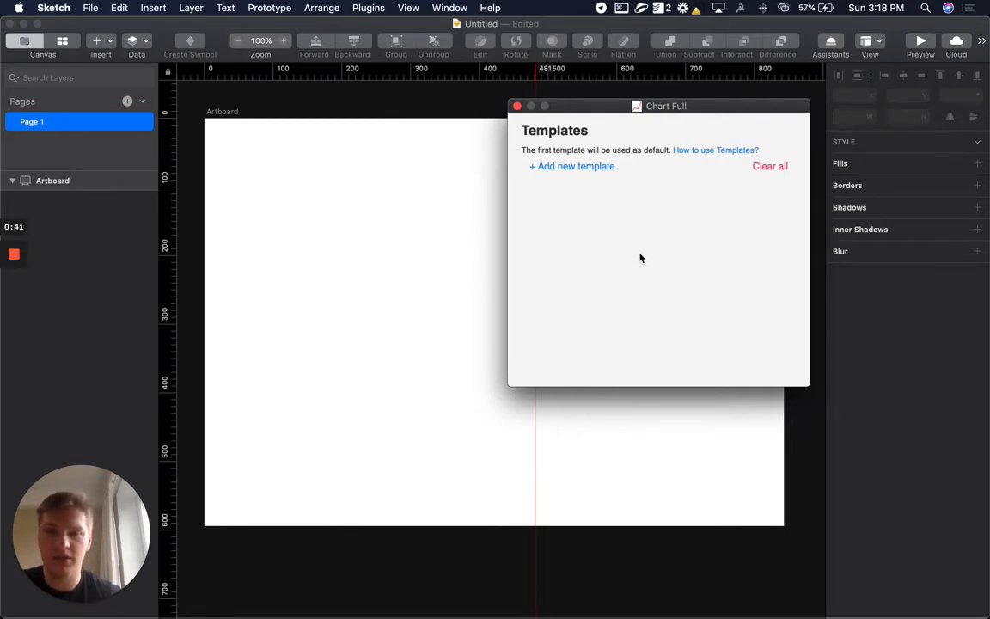
Add a new line chart template with the default name New template and the default styles
left_click(577, 169)
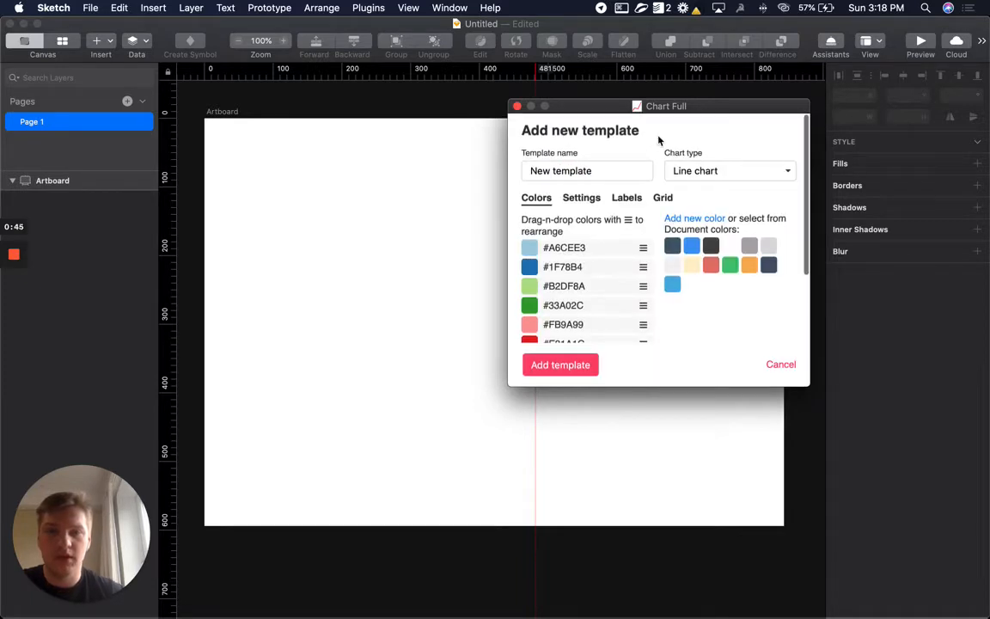
left_click_drag(601, 170, 519, 171)
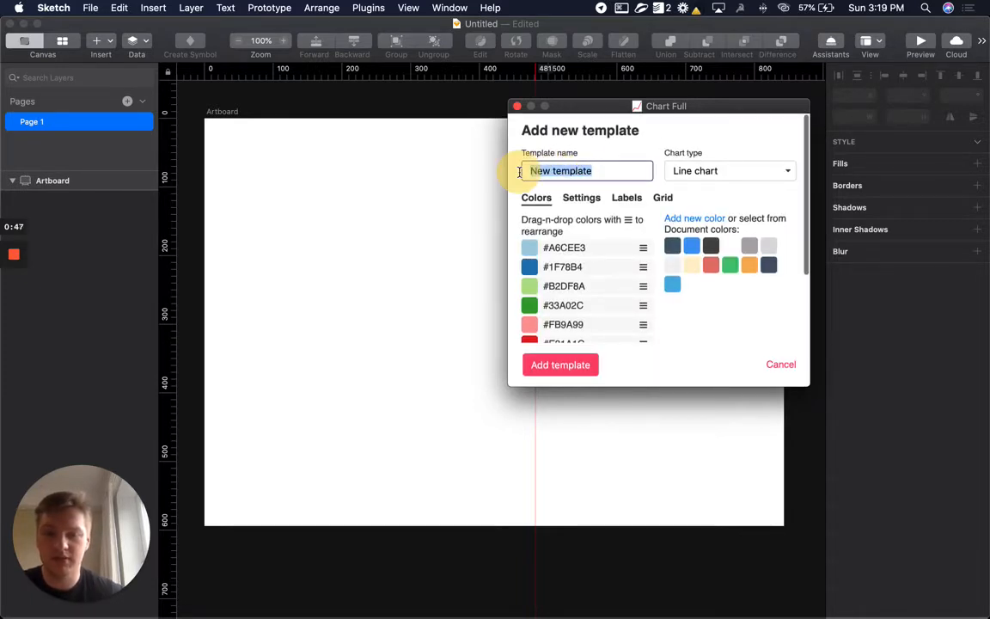
left_click(631, 152)
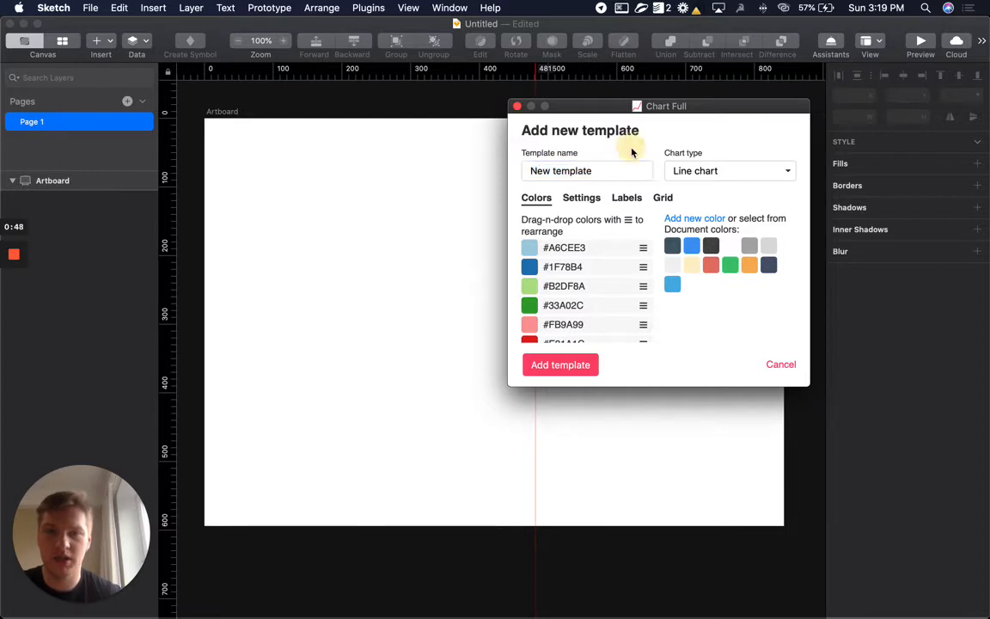
left_click(572, 366)
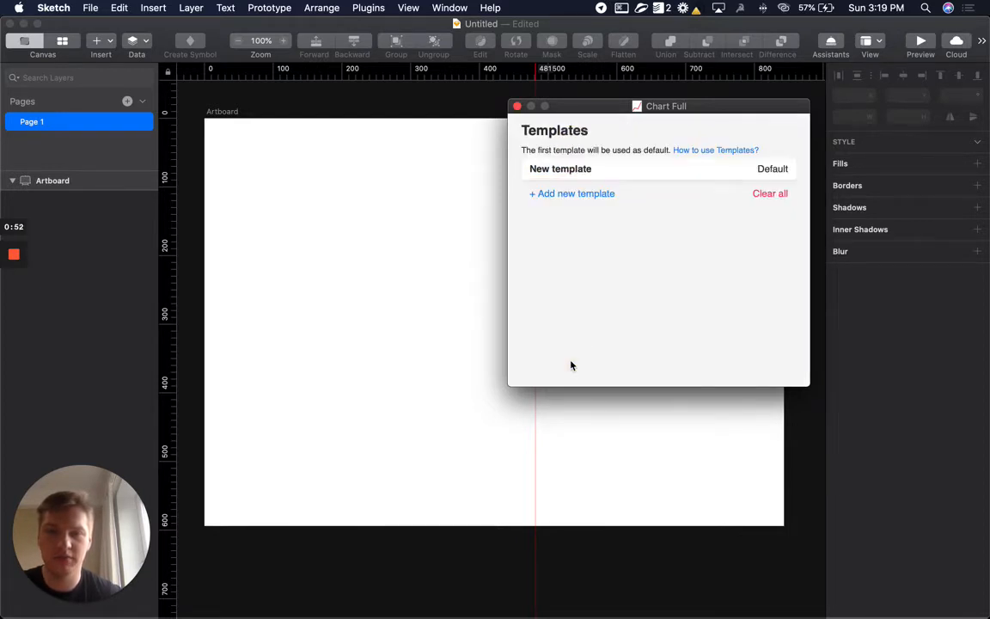
Open New template for editing and examine its line chart Colors, Settings, Labels and Grid options
left_click(603, 172)
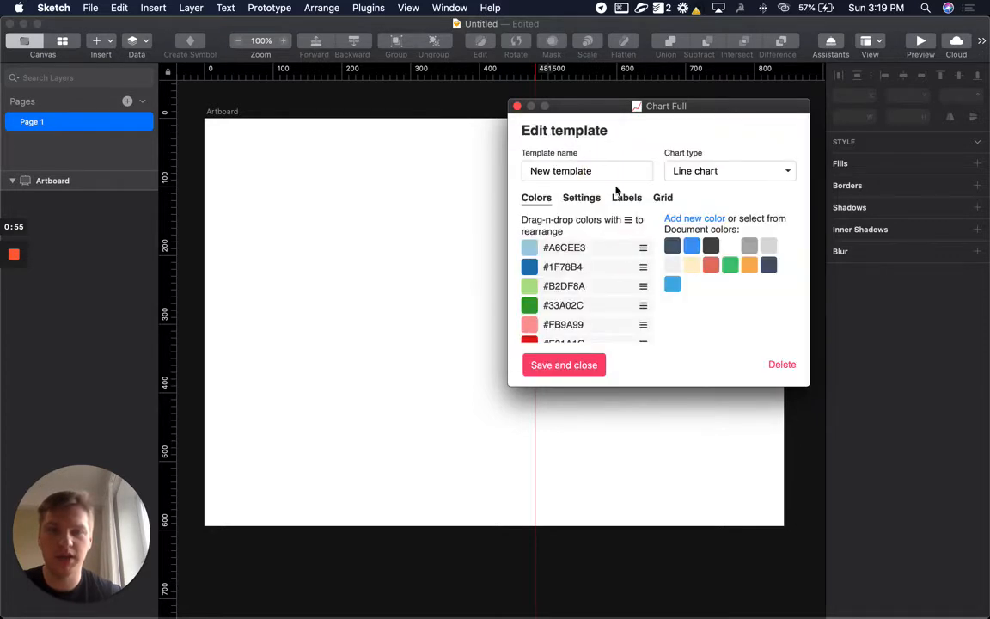
scroll(673, 331, "down", 5)
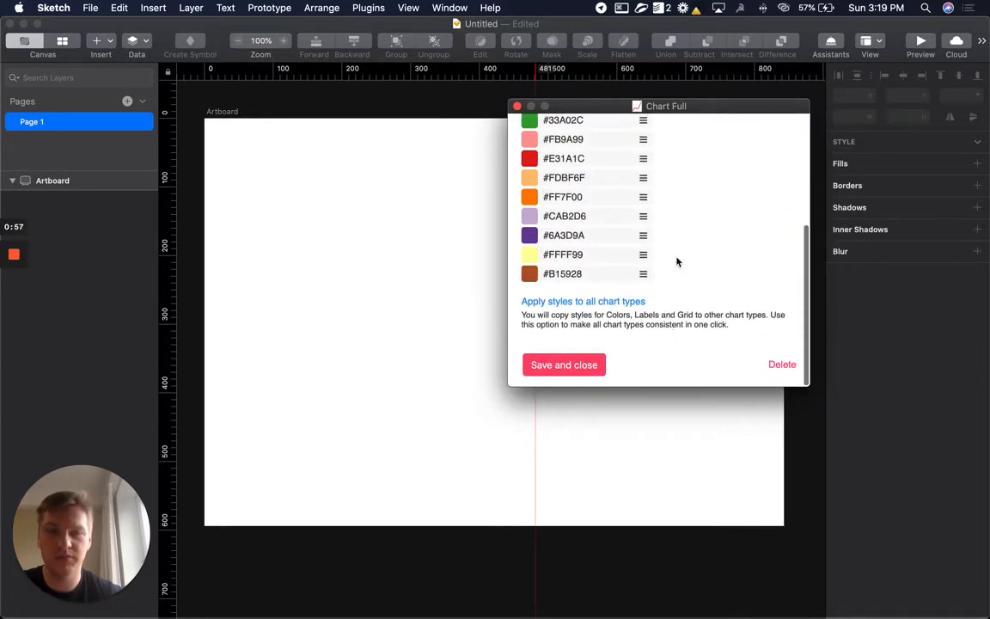
scroll(676, 261, "up", 5)
scroll(677, 261, "down", 2)
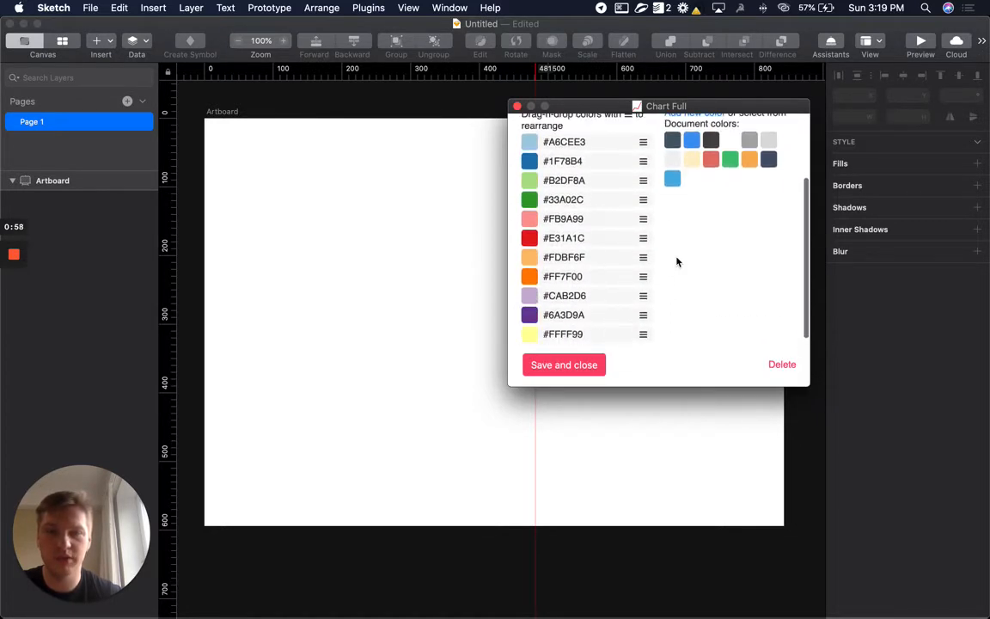
scroll(687, 263, "up", 3)
left_click(582, 200)
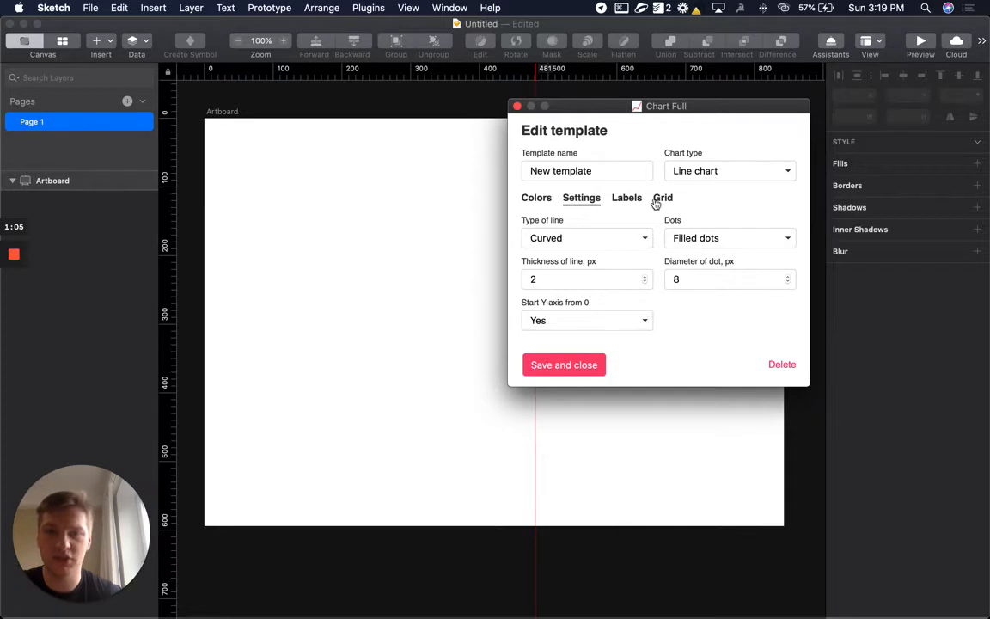
left_click(620, 200)
left_click(660, 198)
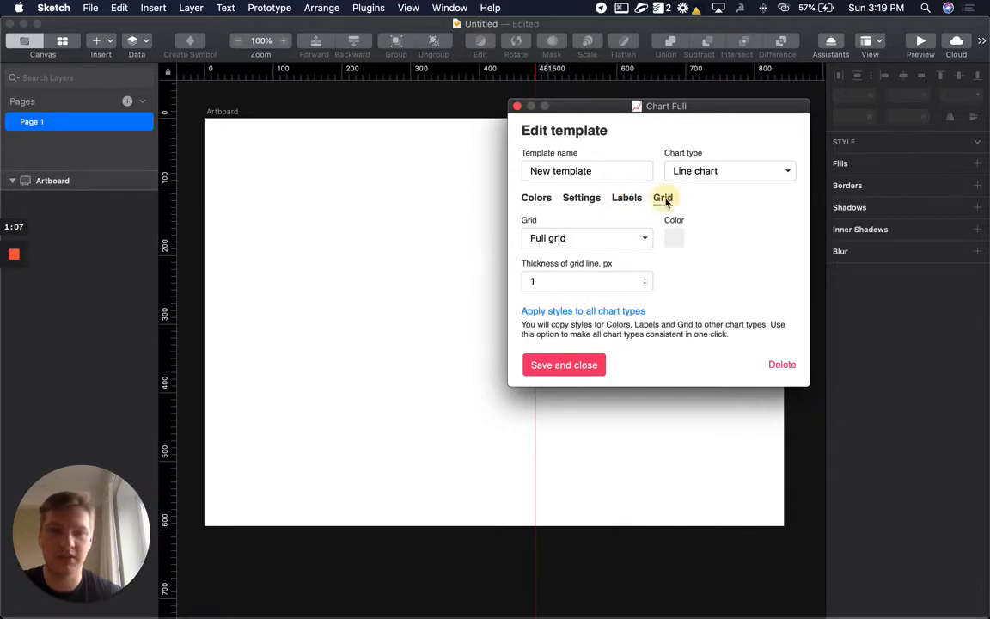
Reduce the template's line chart colors to #1F78B4, #33A02C, #E31A1C and #FFFF99, and save the template
left_click(543, 200)
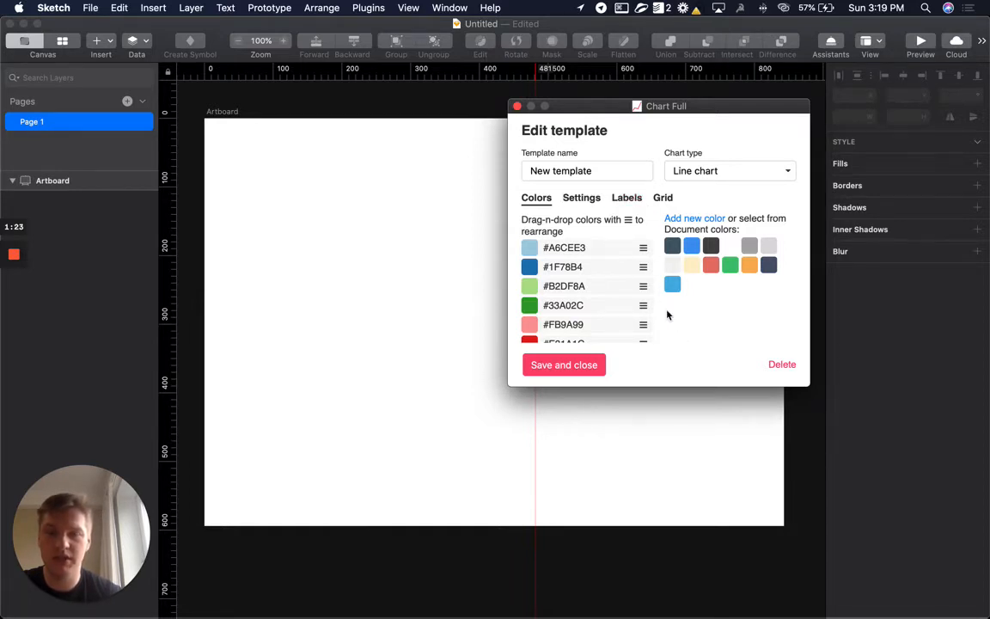
scroll(666, 314, "down", 3)
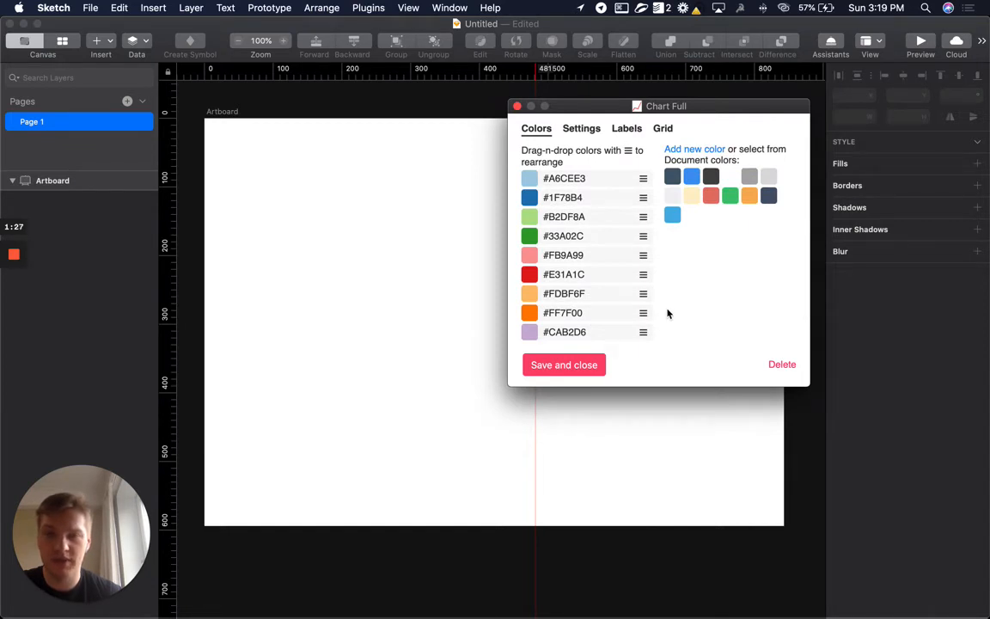
scroll(667, 314, "up", 3)
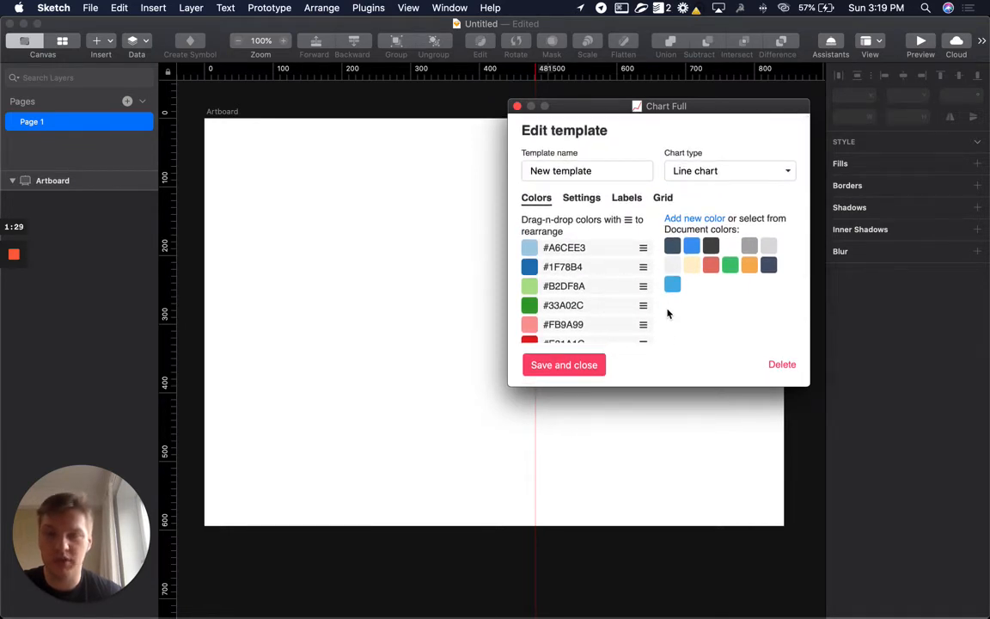
mouse_move(592, 256)
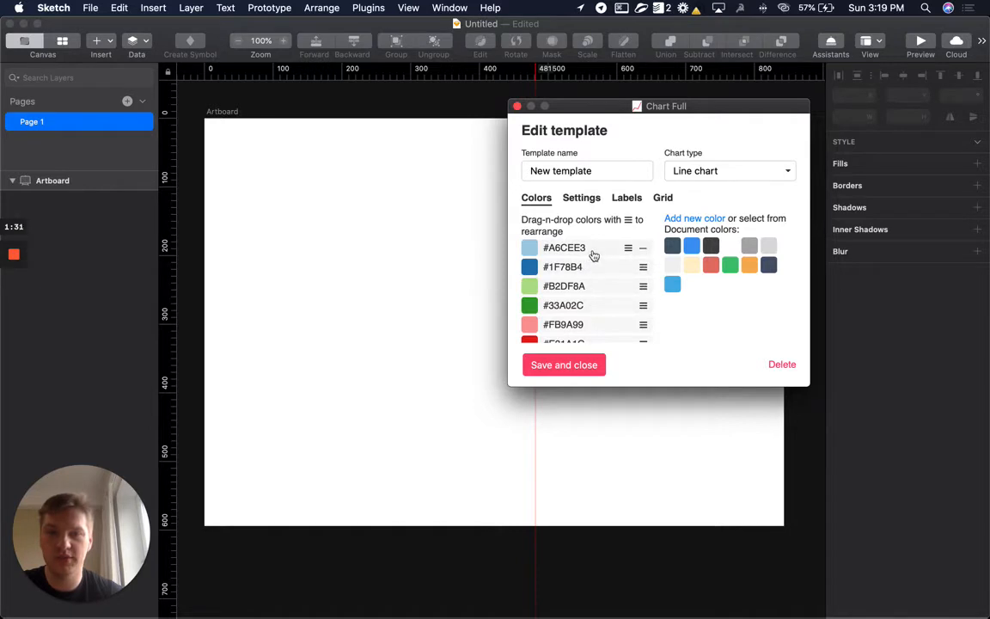
scroll(599, 256, "down", 3)
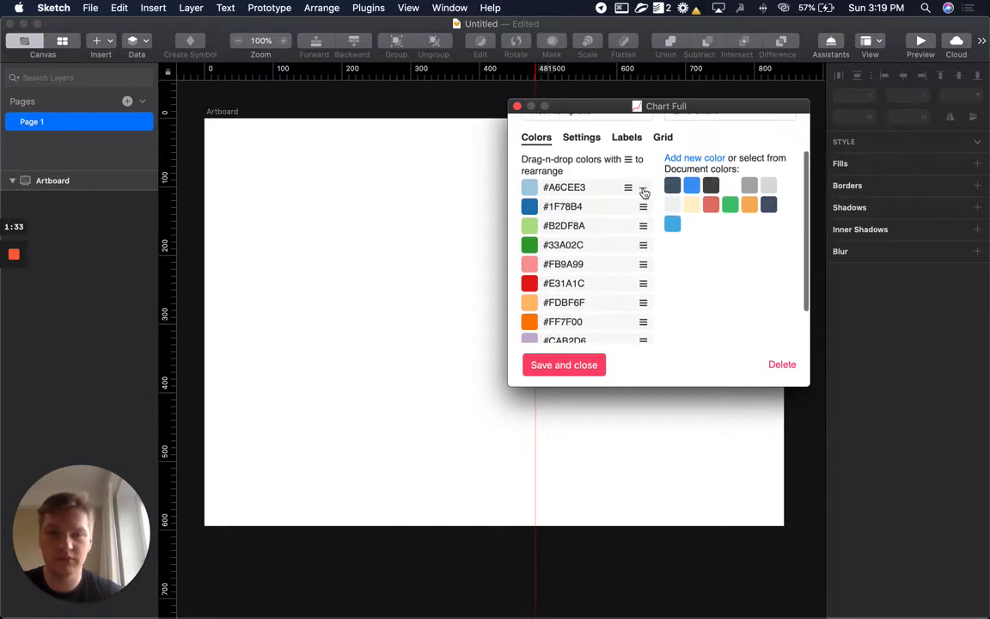
left_click(643, 189)
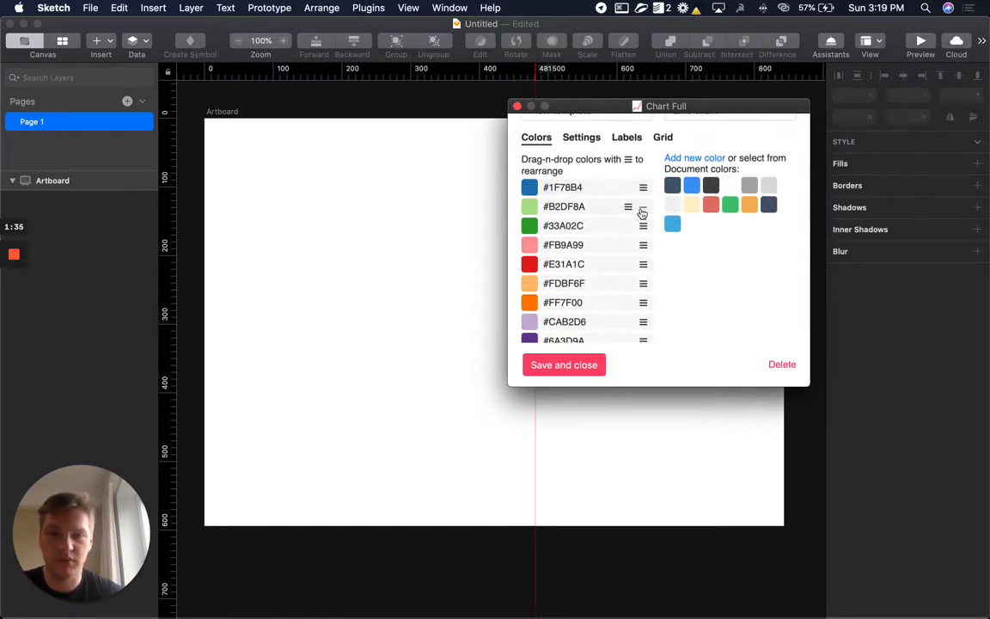
left_click(643, 207)
left_click(643, 225)
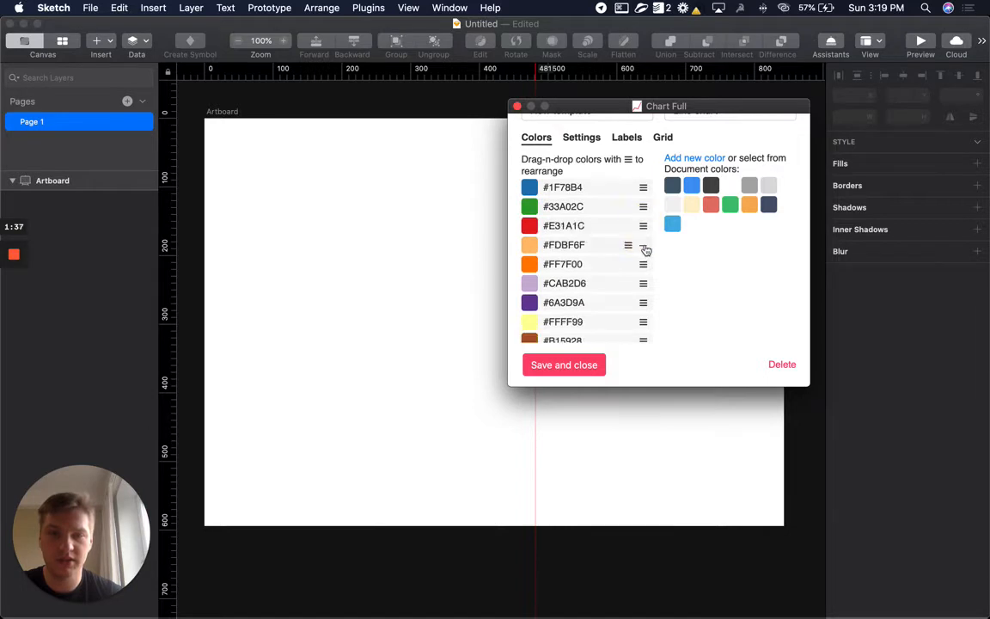
left_click(644, 246)
left_click(643, 248)
left_click(644, 249)
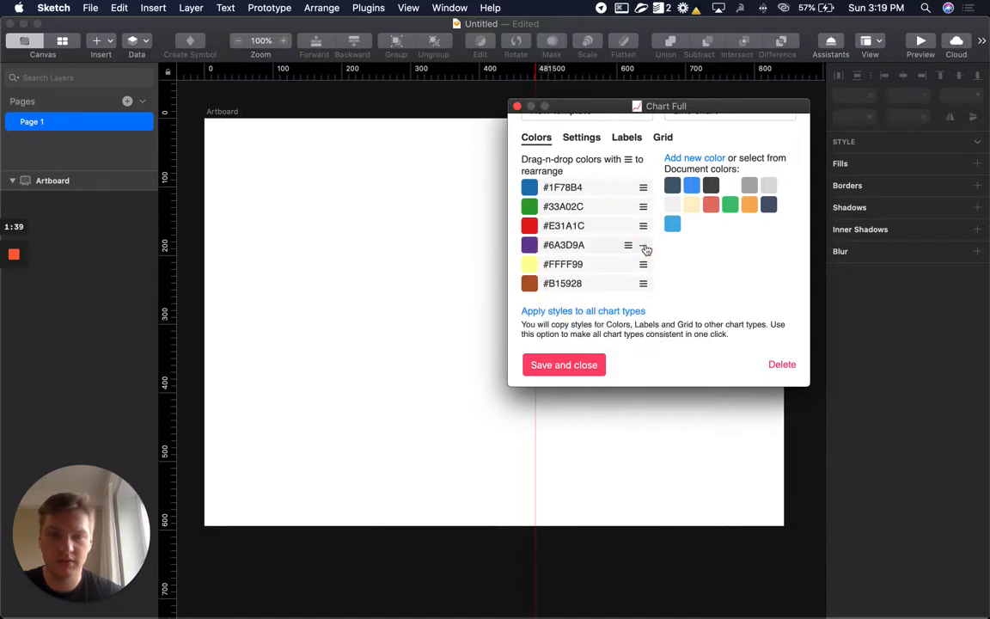
left_click(645, 249)
left_click(645, 272)
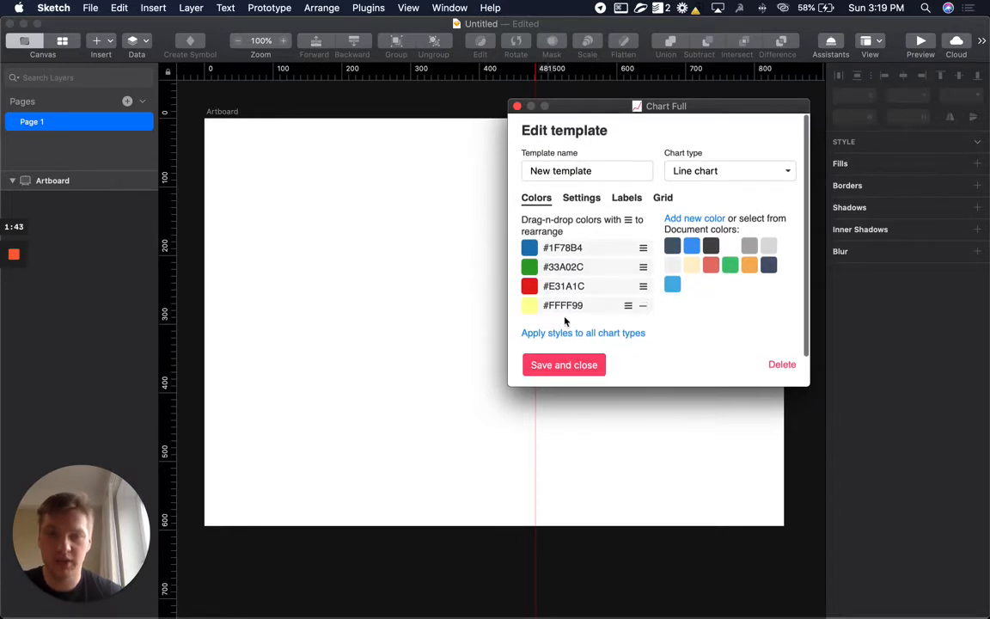
left_click(570, 367)
Reopen New template and apply its line chart styles to all chart types
left_click(578, 168)
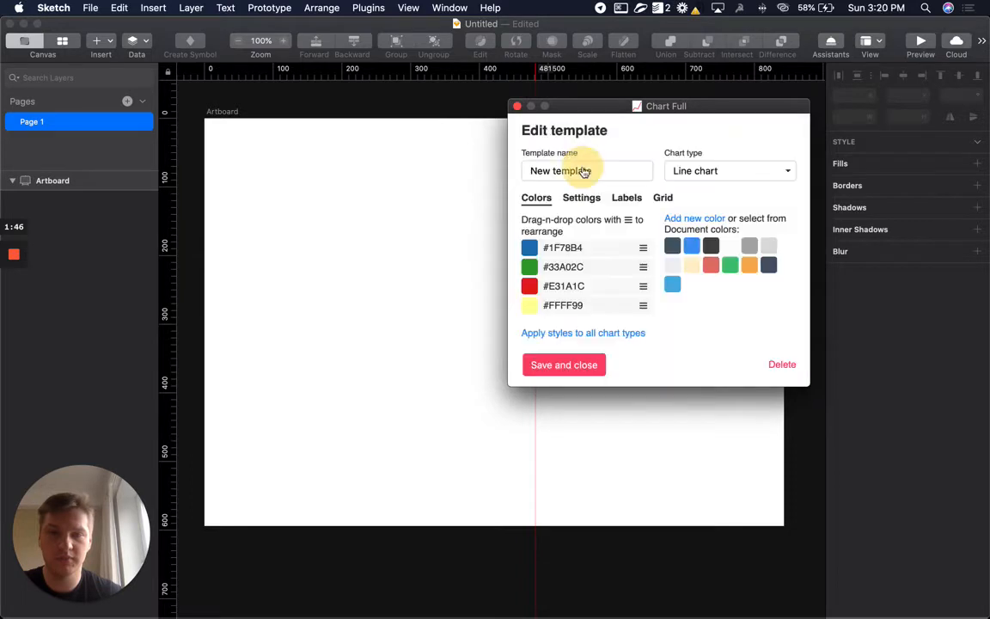
left_click(703, 175)
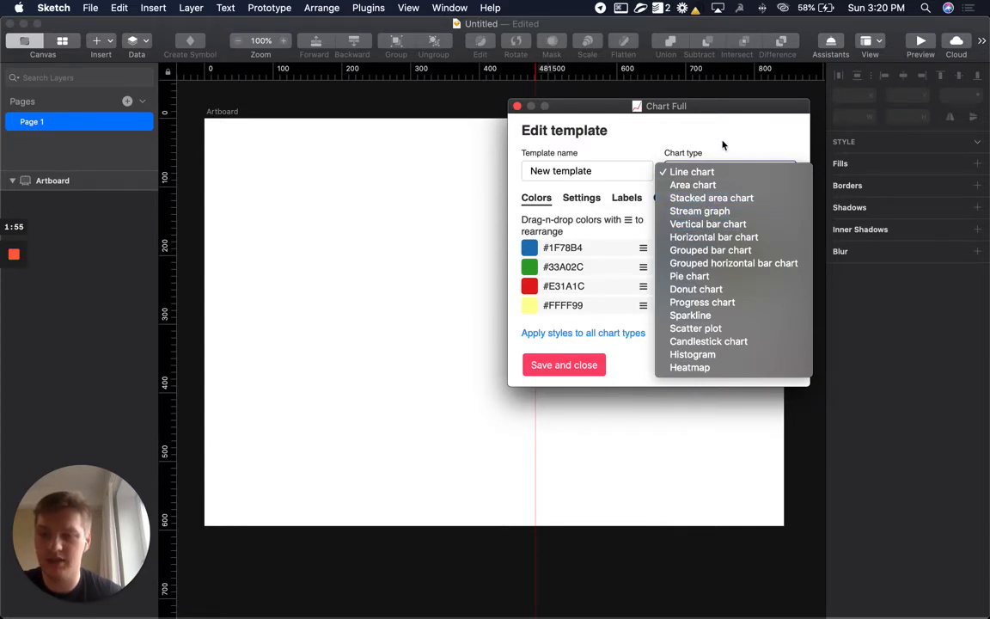
left_click(721, 144)
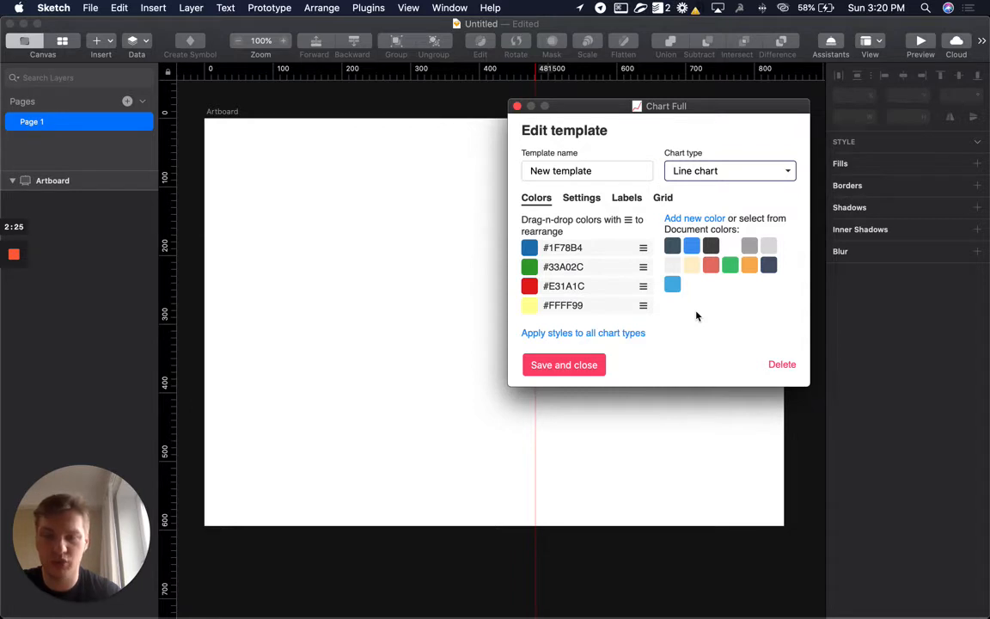
left_click(725, 171)
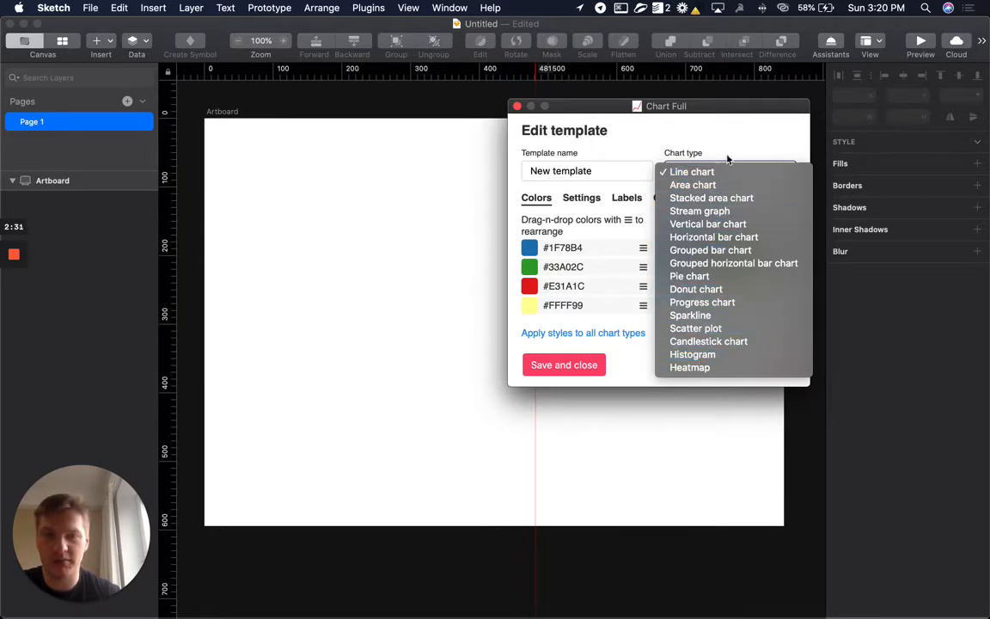
left_click(729, 142)
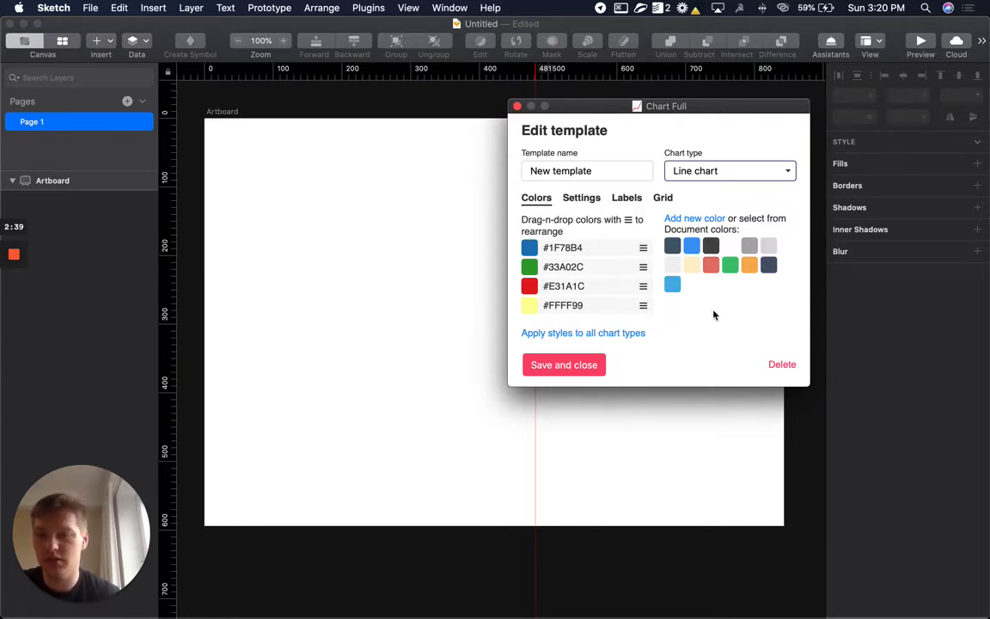
scroll(713, 316, "down", 2)
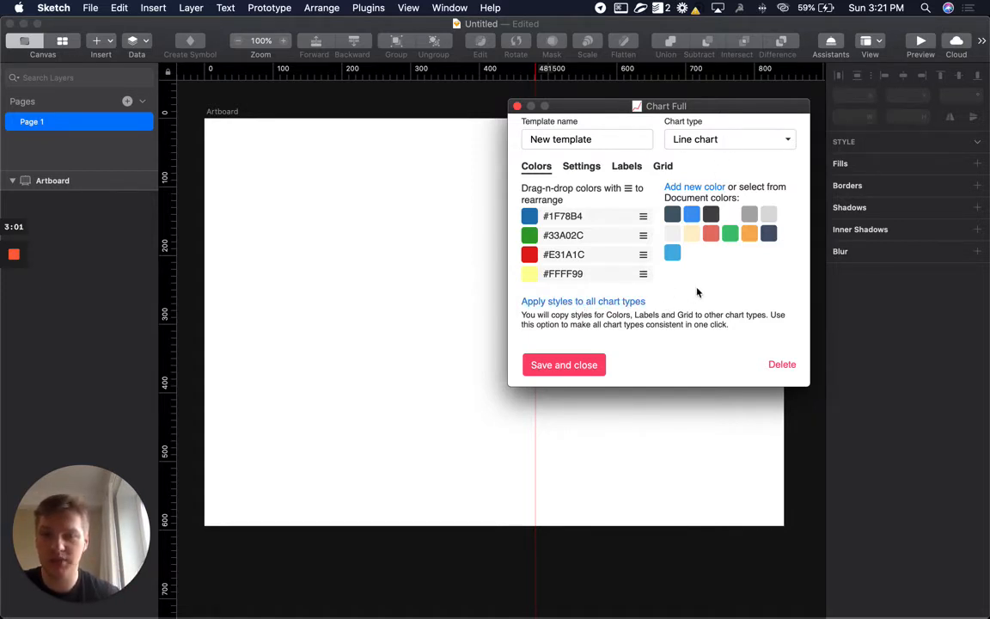
left_click(564, 304)
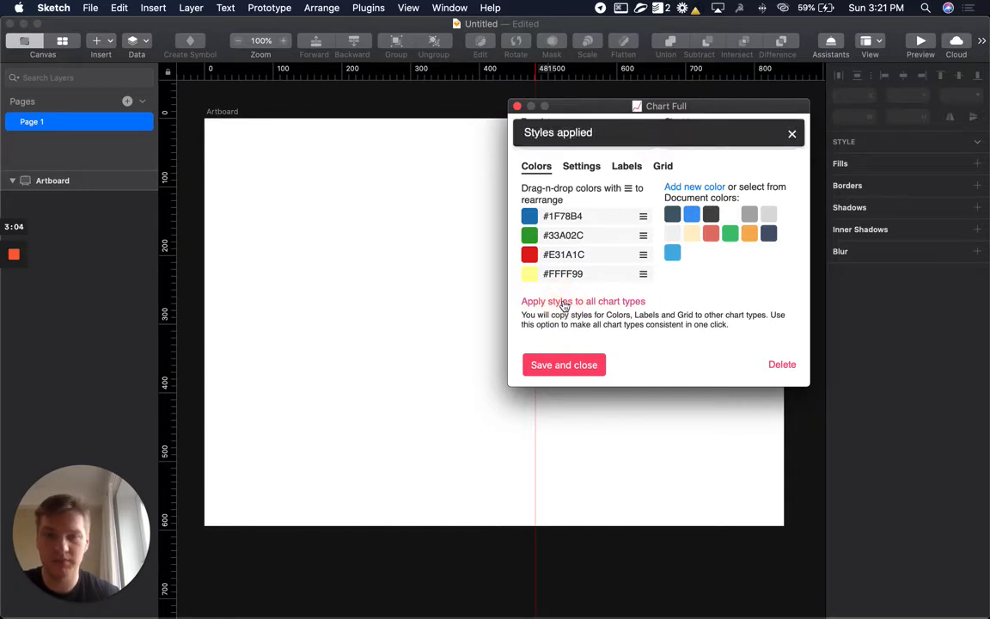
left_click(795, 135)
Switch the template to Vertical bar chart to check its colors, and save and close the template
left_click(716, 136)
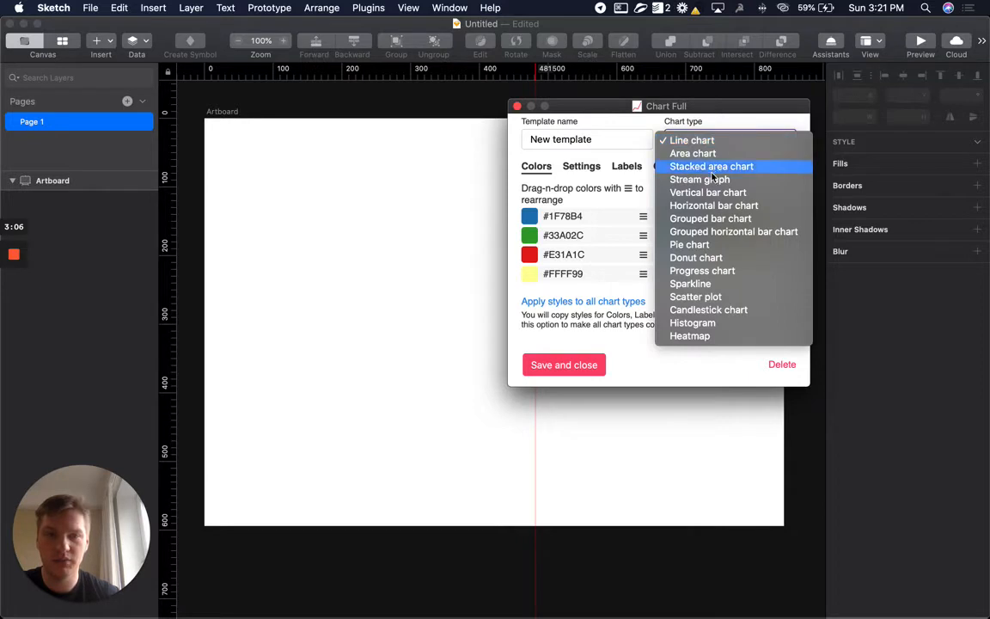
left_click(720, 193)
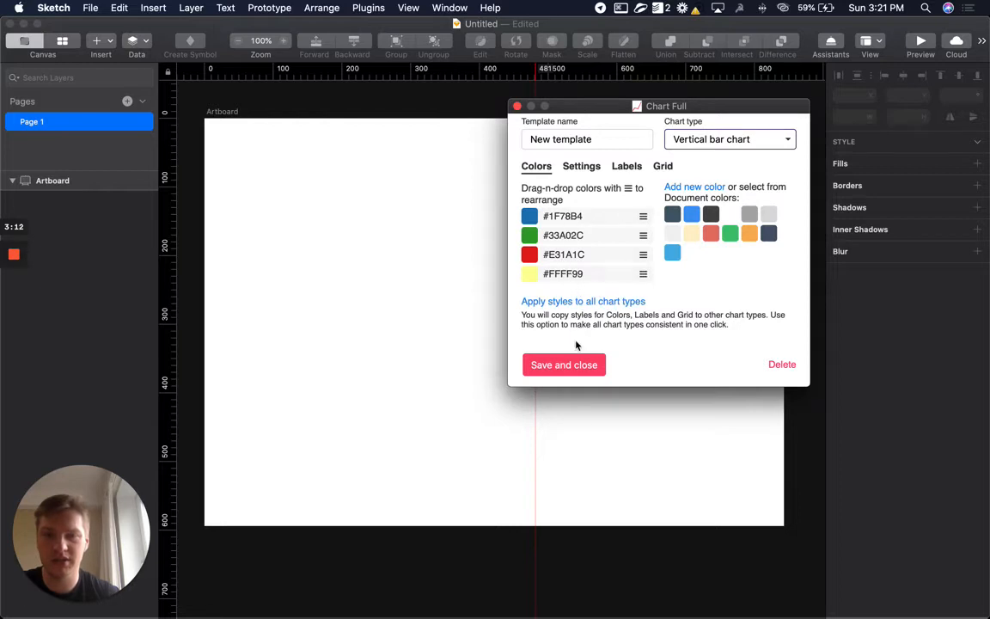
left_click(565, 365)
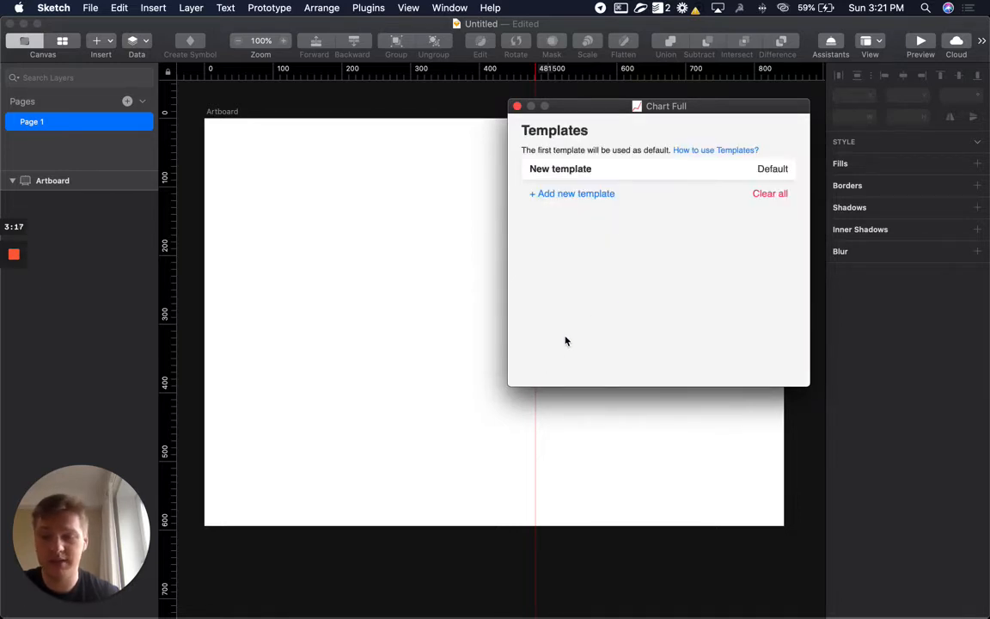
Reopen New template and check the colors it uses for the Pie chart type
left_click(569, 171)
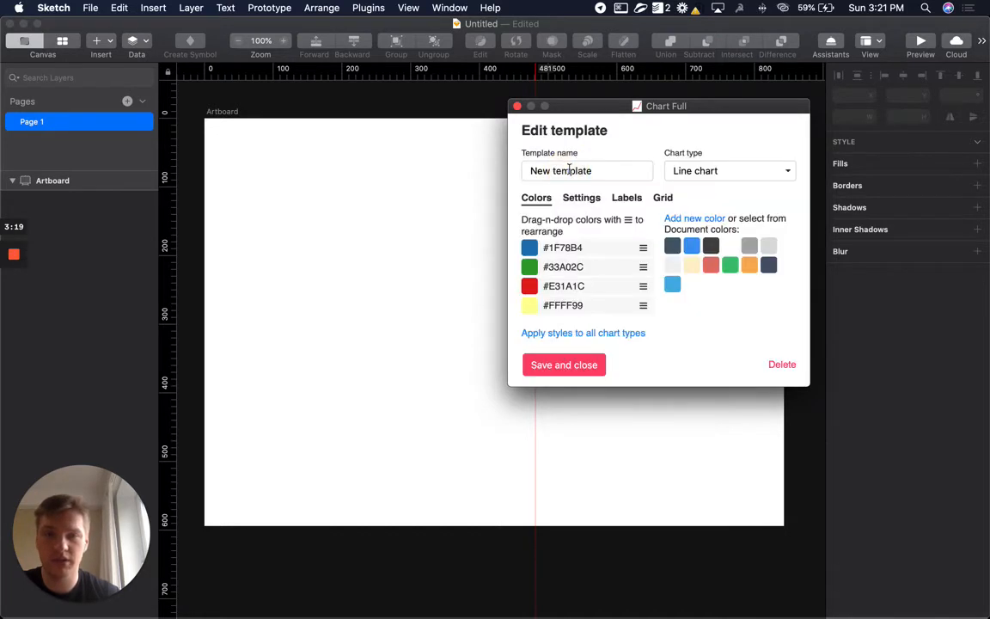
left_click(740, 171)
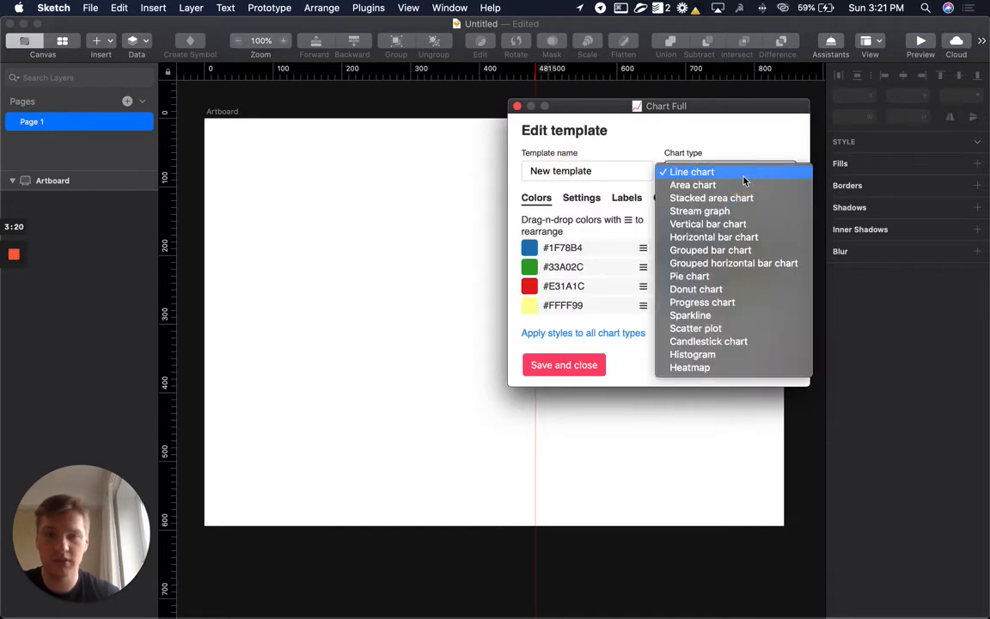
left_click(716, 276)
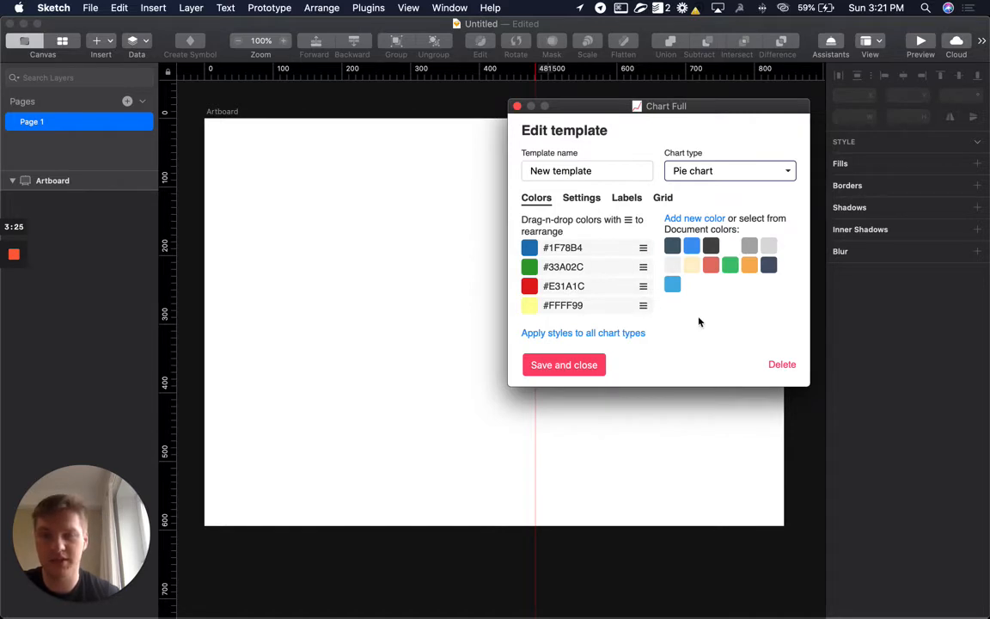
scroll(698, 321, "down", 2)
scroll(699, 321, "up", 2)
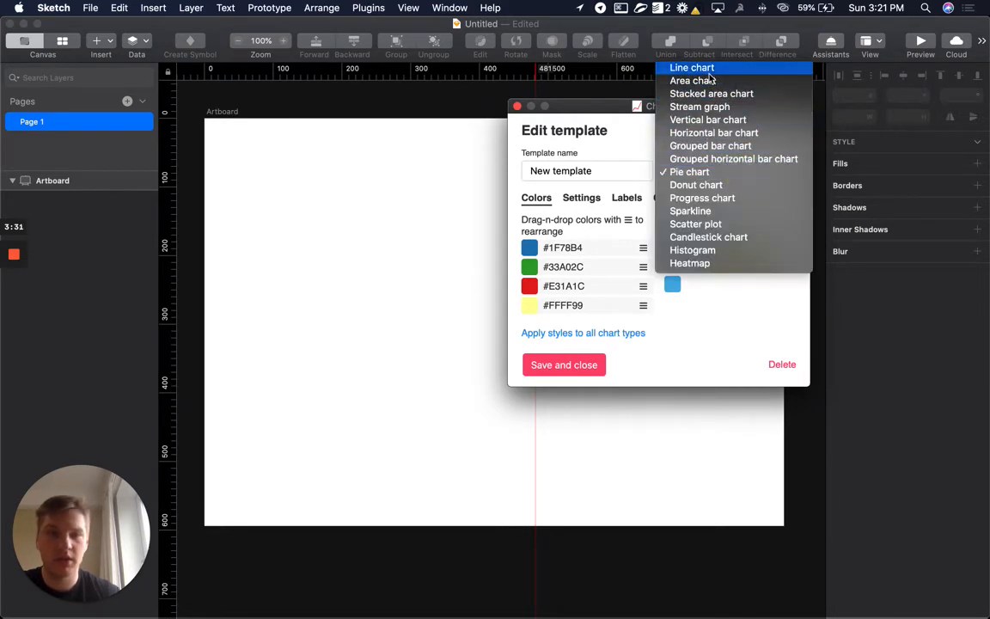
Switch New template back to the Line chart type, and save and close it
left_click(698, 68)
left_click(589, 365)
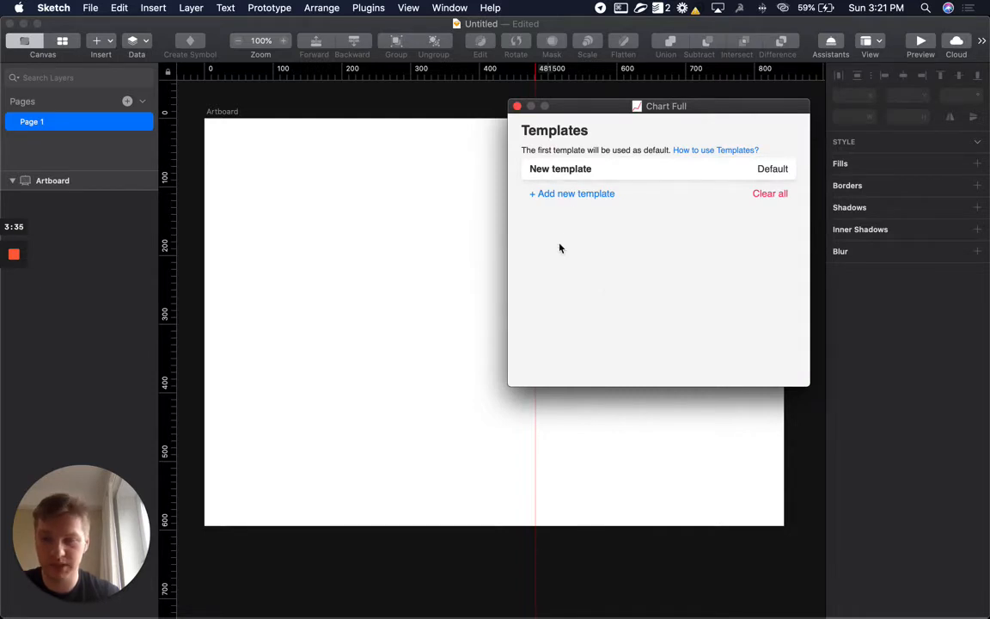
Start adding another template and name it Second template
left_click(587, 194)
left_click_drag(597, 175, 501, 166)
type("Second template")
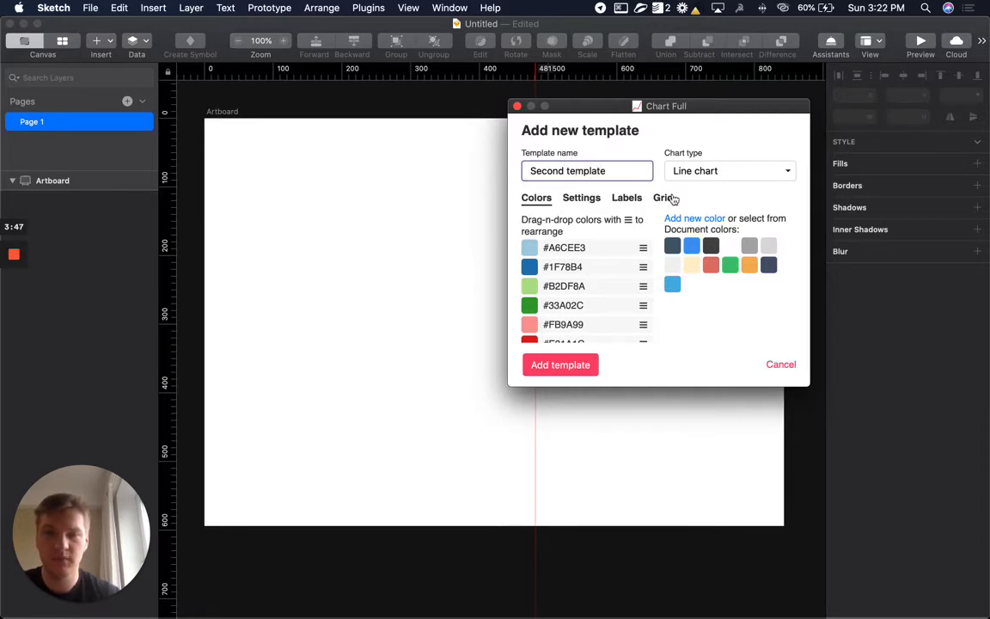
Reduce Second template's line chart colors to #A6CEE3, #B2DF8A, #FB9A99, #FDBF6F and #CAB2D6
scroll(630, 249, "down", 2)
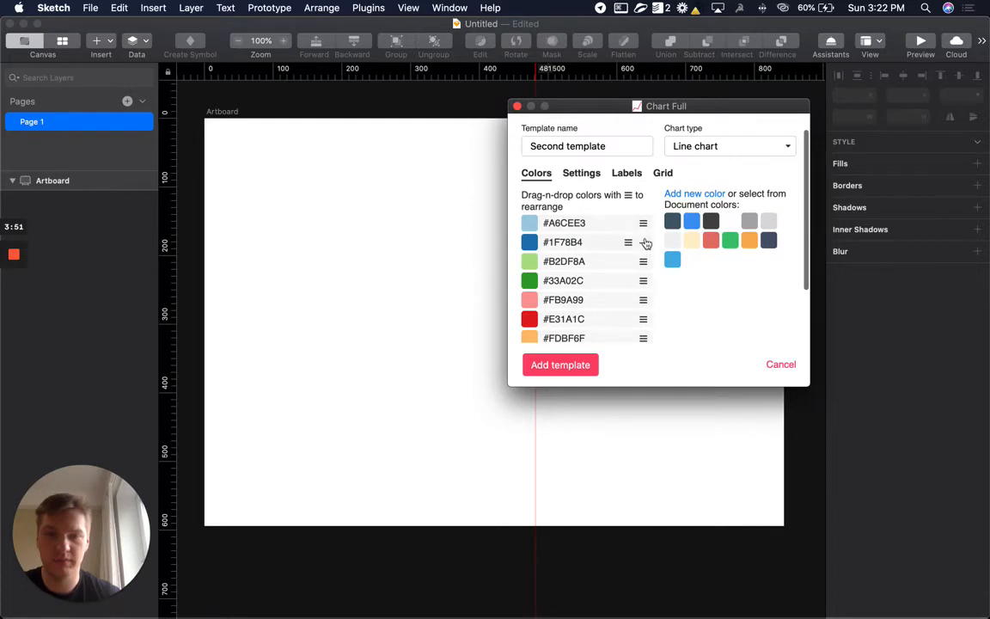
left_click(645, 246)
left_click(645, 262)
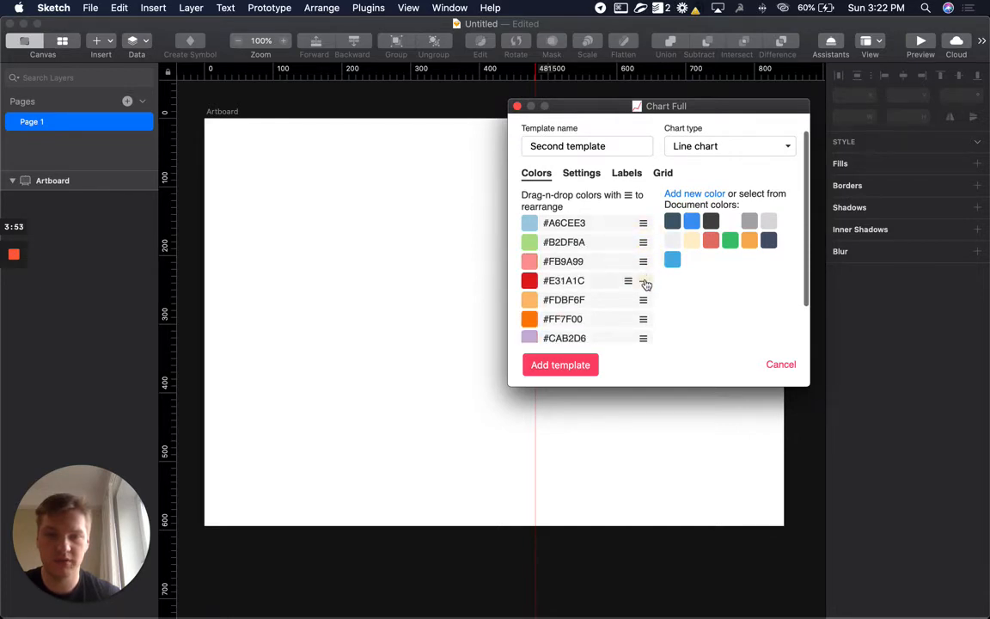
left_click(645, 281)
left_click(645, 301)
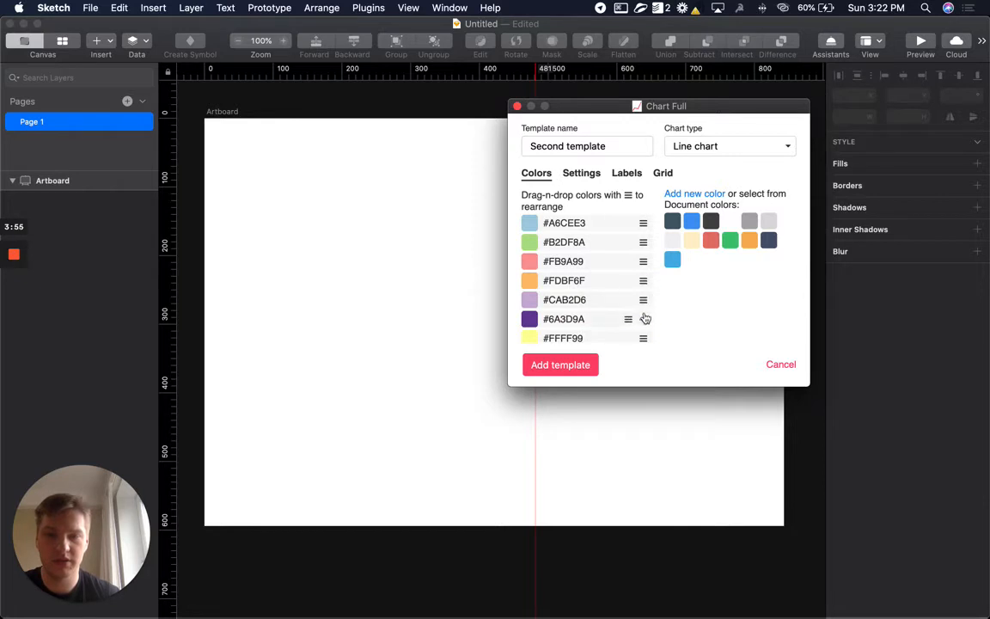
left_click(646, 320)
scroll(645, 320, "down", 2)
left_click(645, 310)
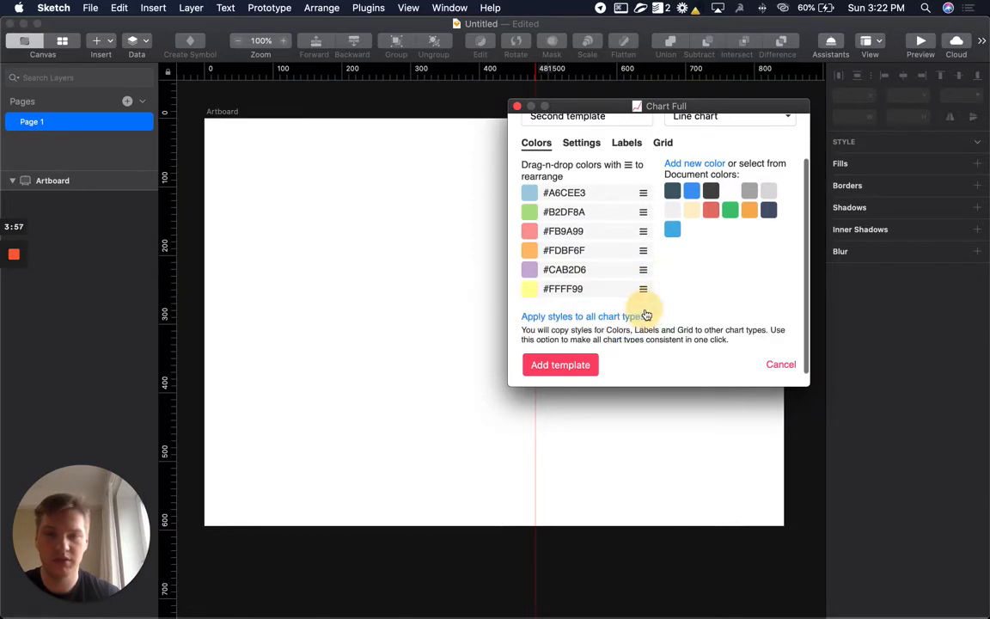
left_click(645, 295)
scroll(601, 266, "up", 2)
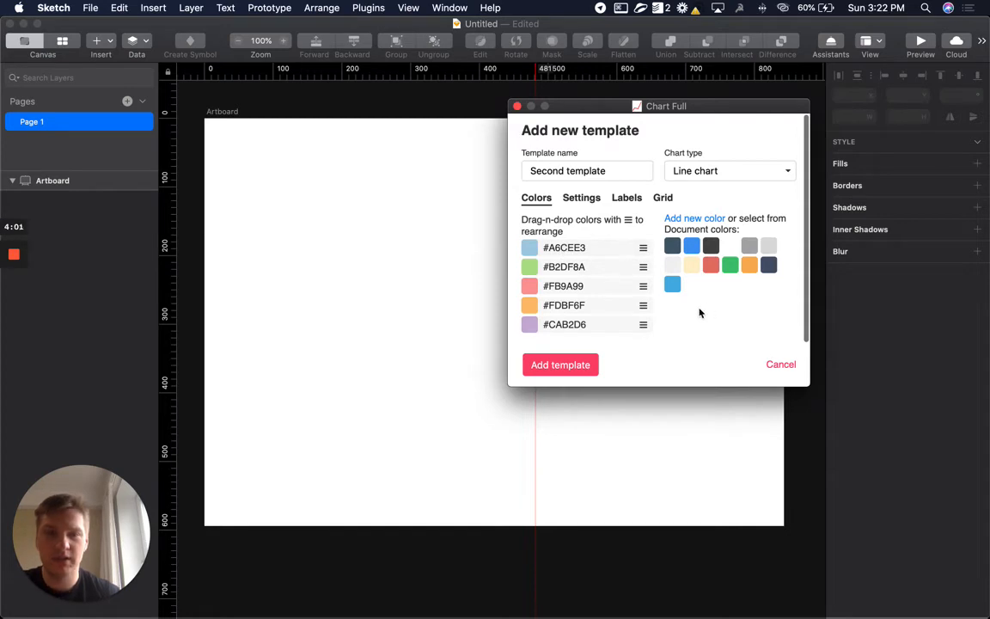
Apply Second template's line chart styles to all chart types and add the template to the list
scroll(700, 313, "down", 2)
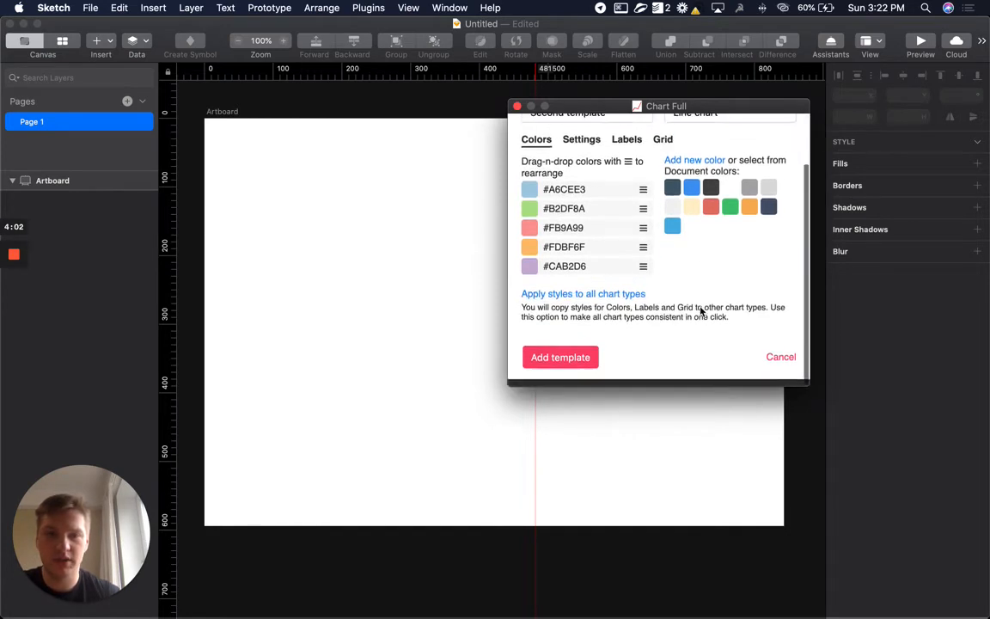
left_click(577, 302)
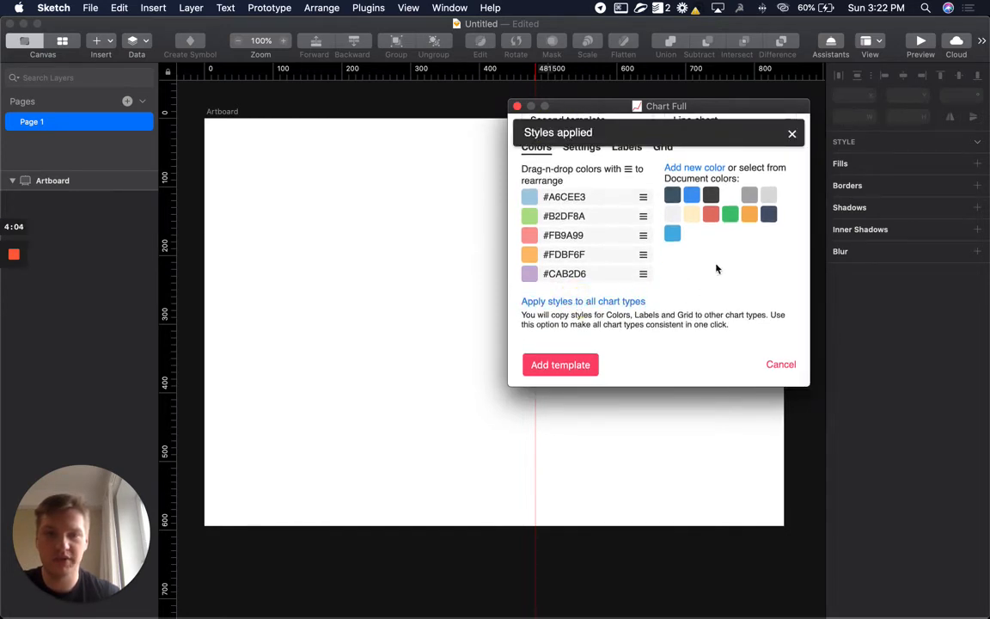
left_click(792, 135)
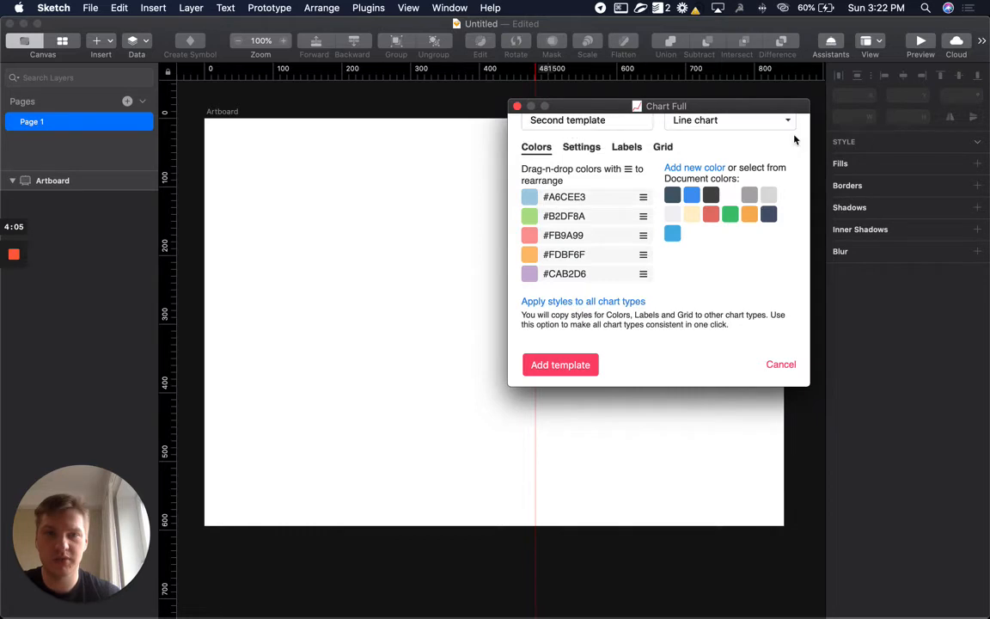
left_click(564, 365)
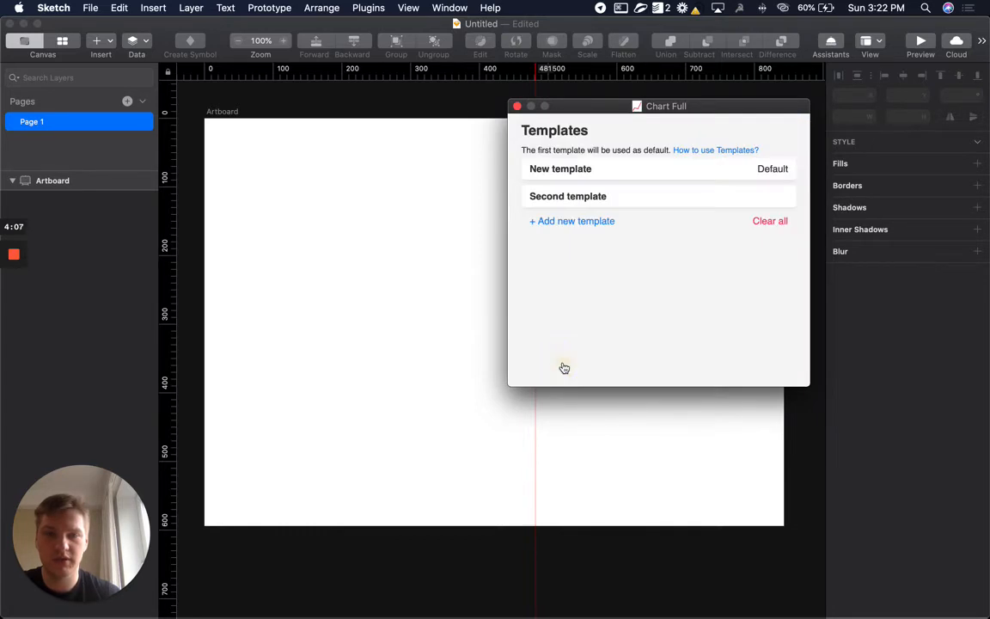
Reopen Second template to check its Vertical bar chart colors, then save it and close the templates window
left_click(579, 199)
left_click(717, 171)
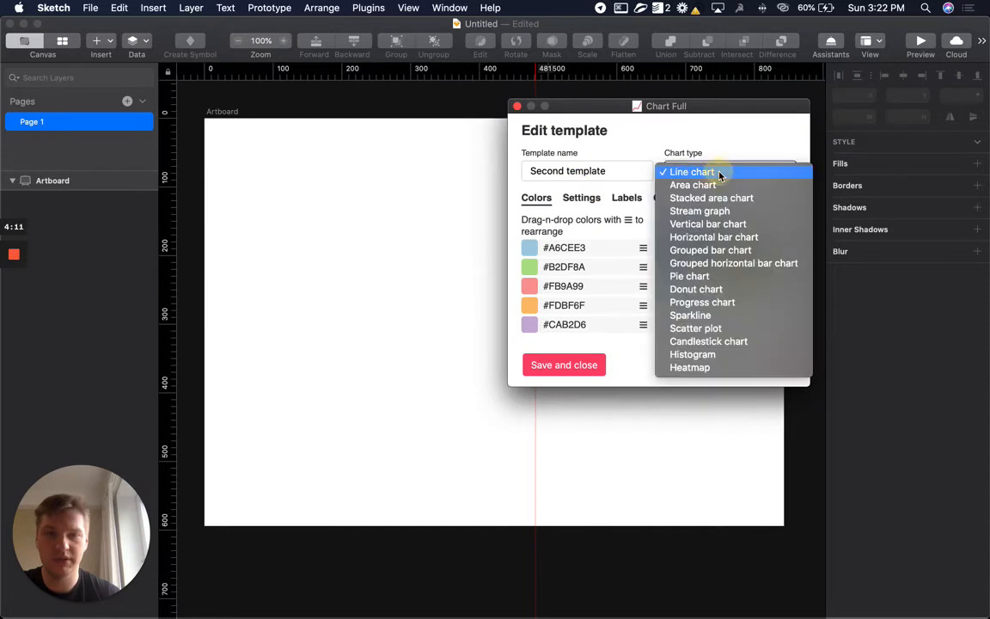
left_click(711, 225)
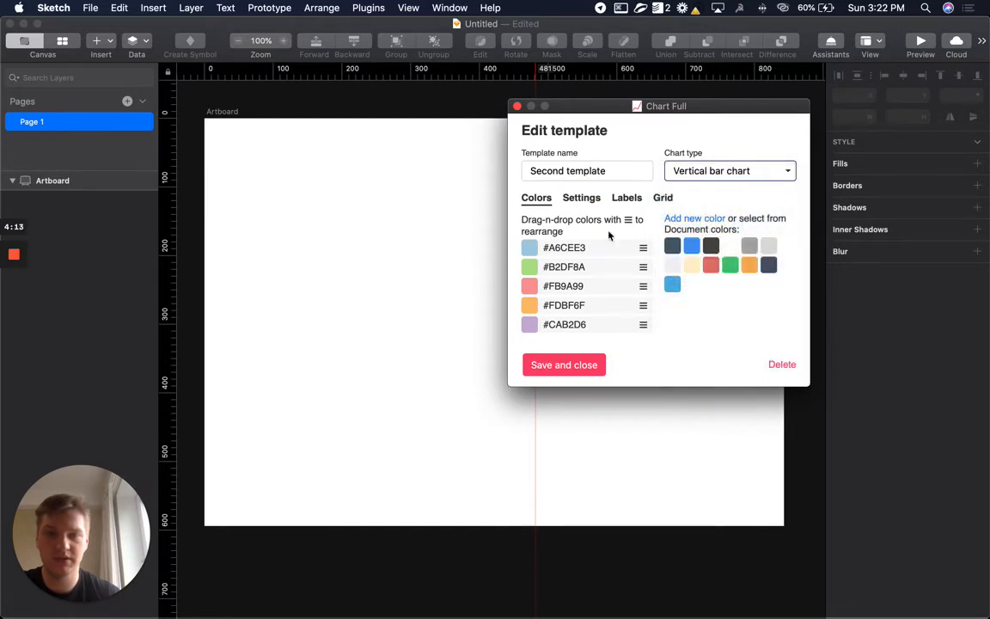
left_click(587, 366)
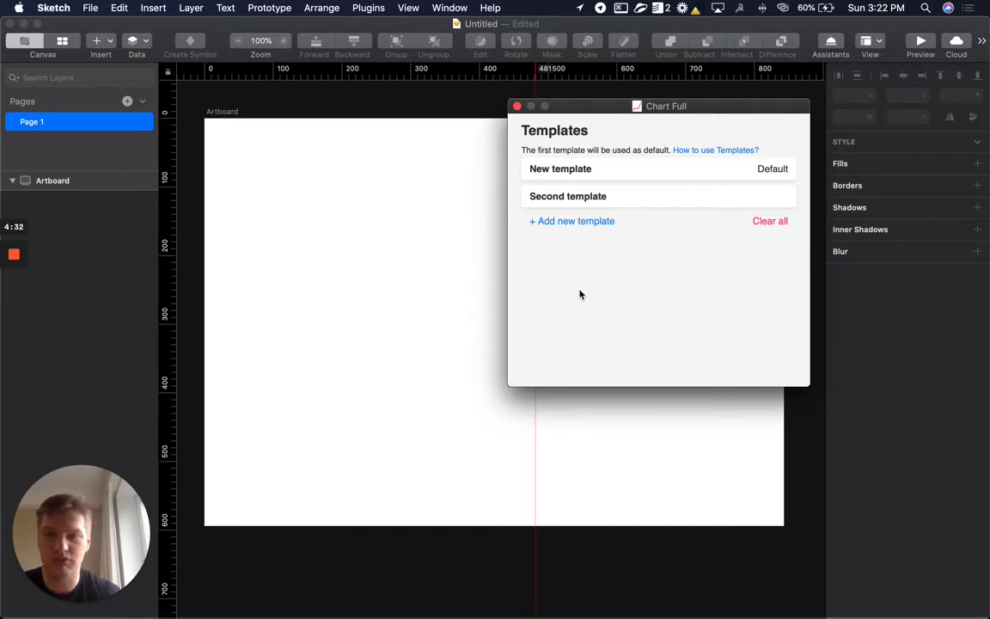
left_click(515, 106)
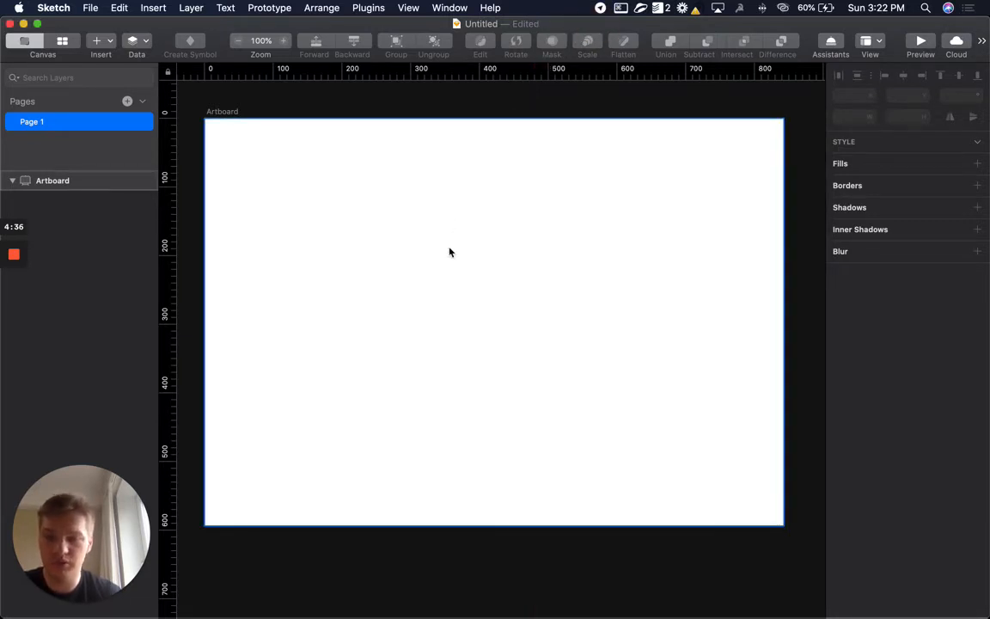
Draw a rectangle about 536 by 375 px on the artboard as the chart area
key("r")
left_click_drag(275, 176, 644, 433)
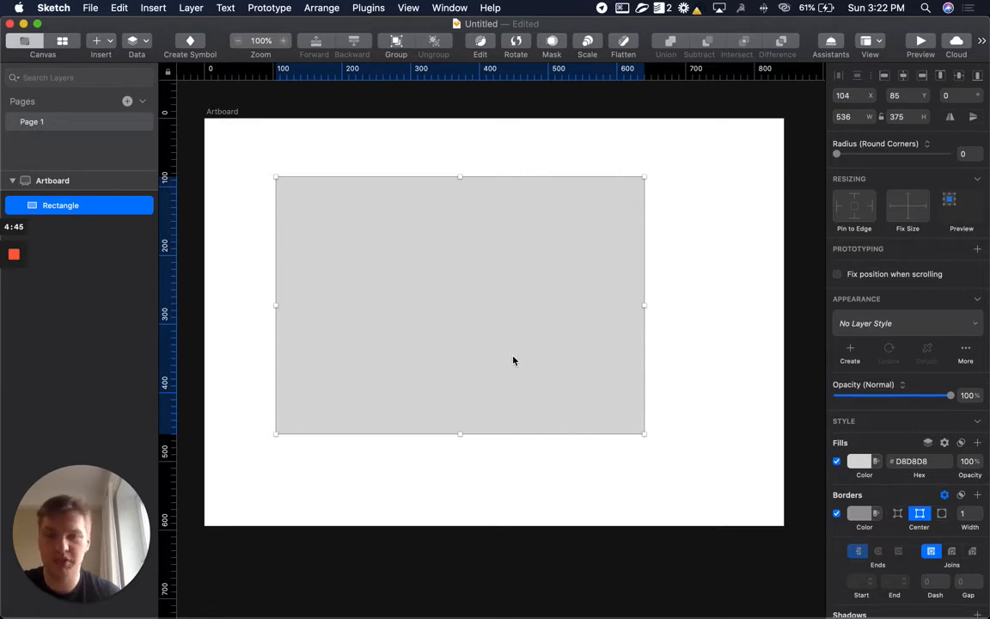
Create a line chart from random data with 2 lines in the rectangle, using New template as the style template
left_click(370, 9)
mouse_move(424, 26)
left_click(542, 28)
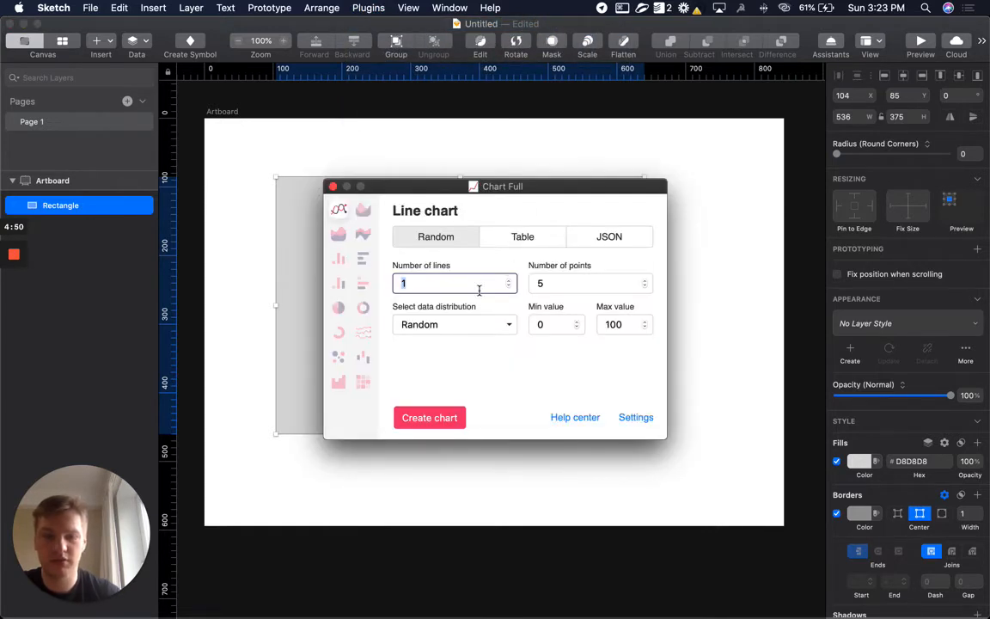
type("2")
left_click(484, 378)
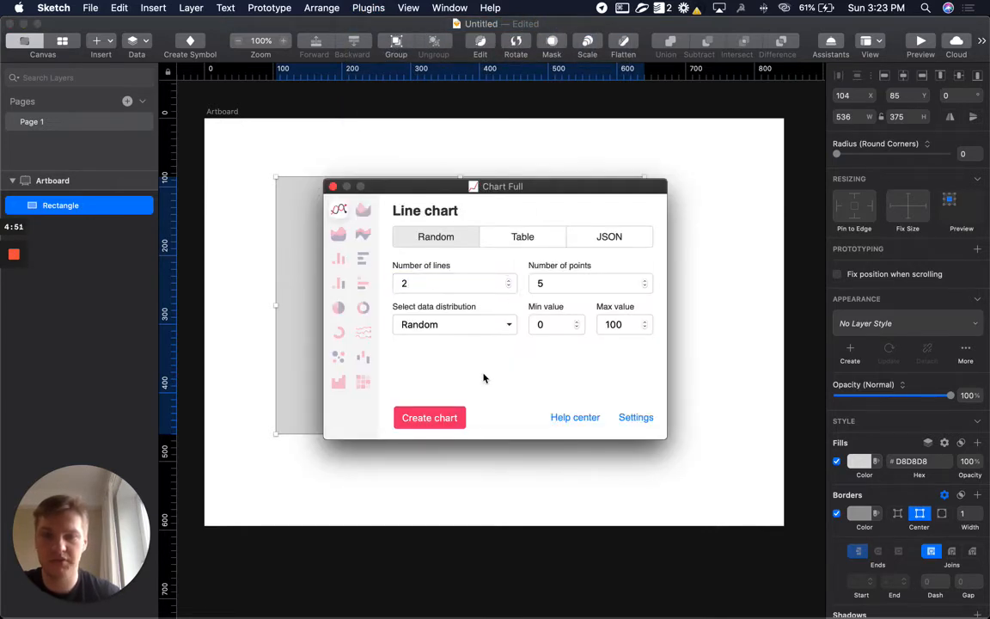
left_click(630, 422)
left_click(382, 252)
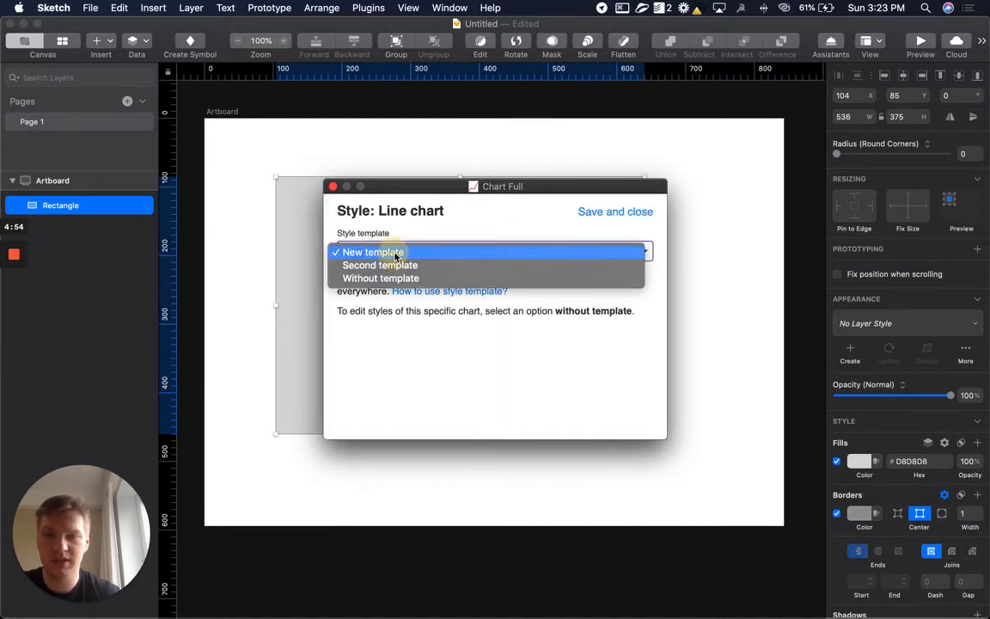
left_click(390, 255)
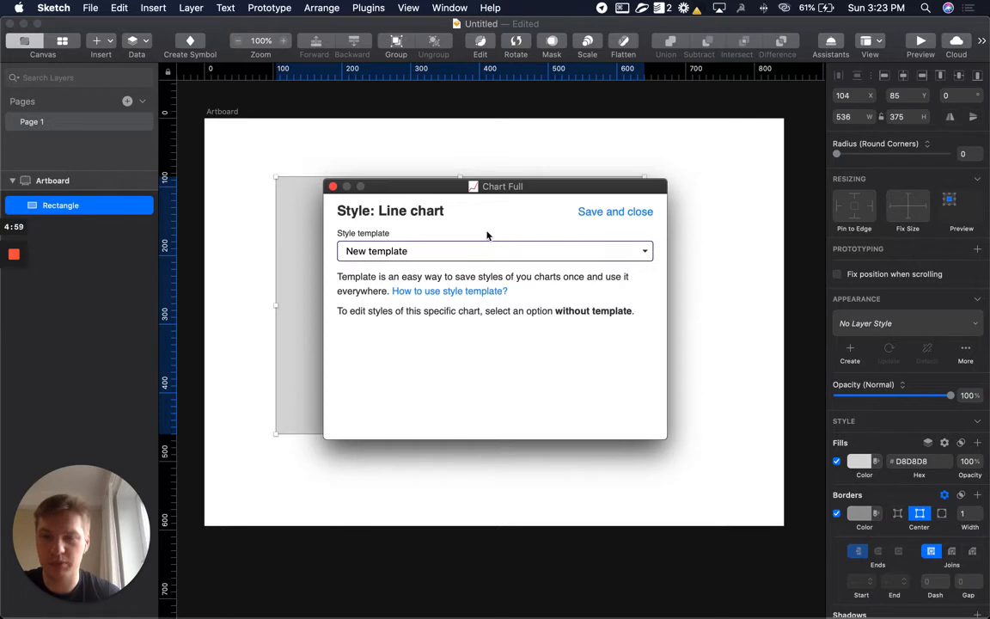
left_click(584, 217)
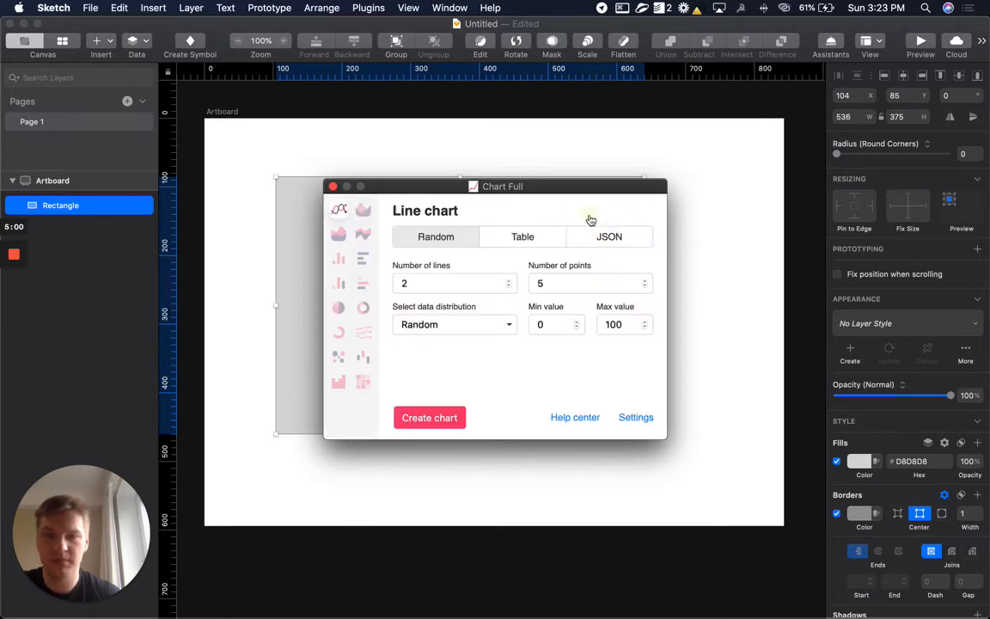
left_click(456, 417)
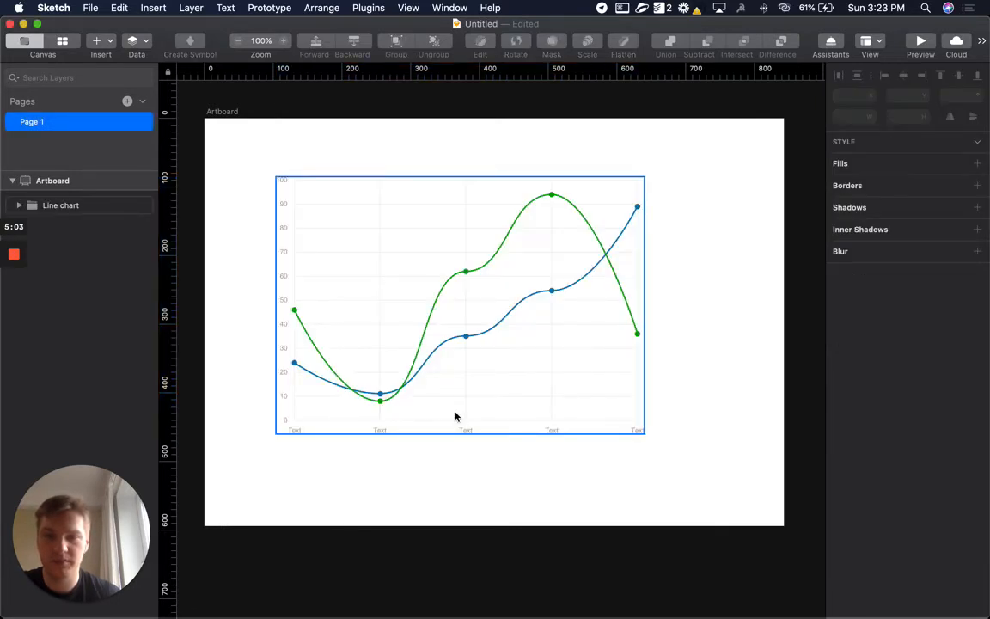
Select the second X-axis label of the line chart to check its text style
left_click(799, 327)
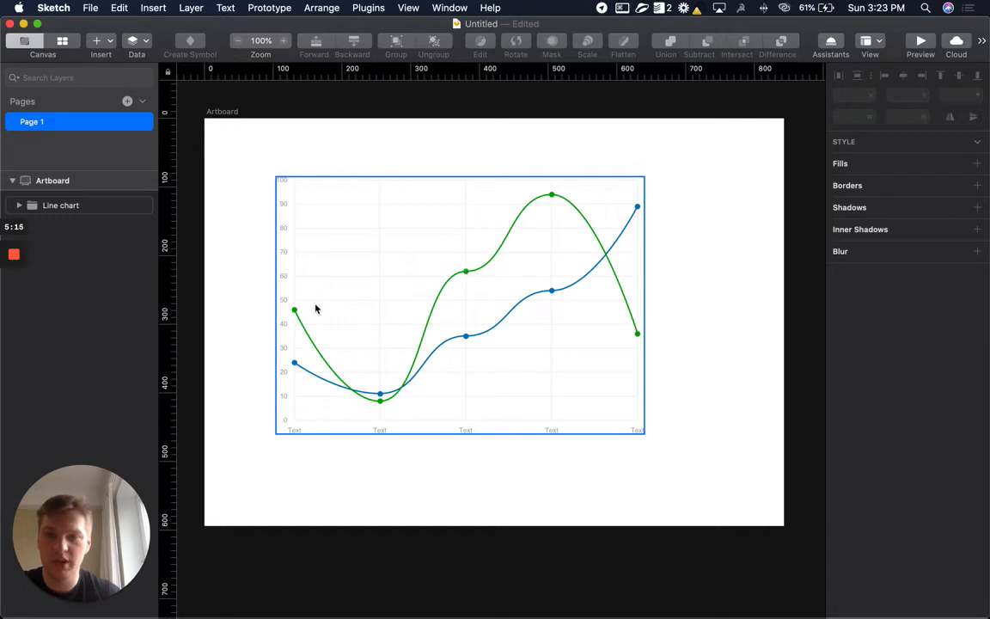
left_click(379, 431, "super")
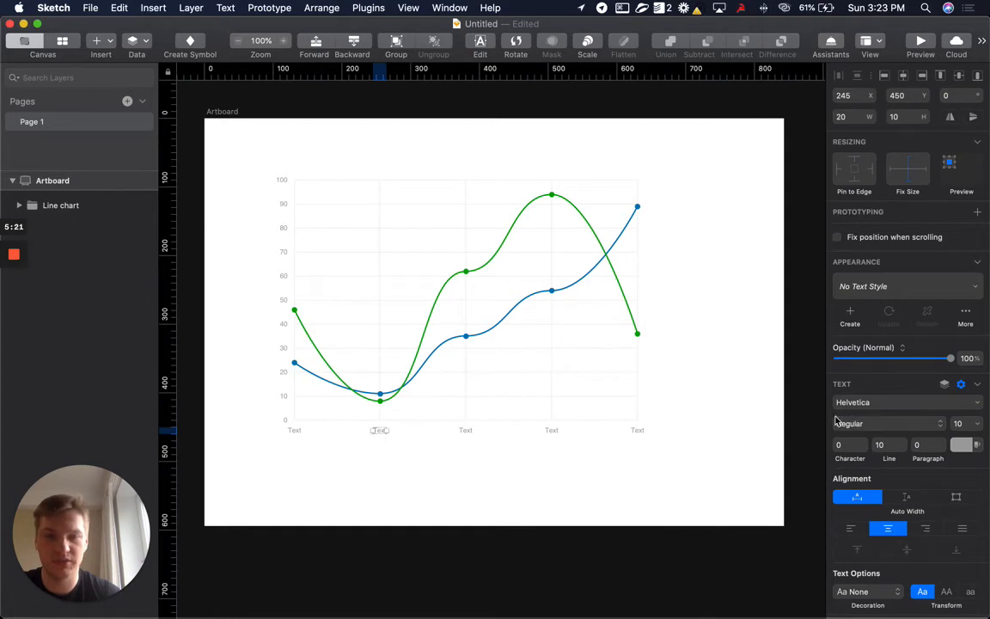
left_click(739, 391)
Reopen New template from the chart plugin's templates and set its line chart to Straight lines Without dots
left_click(368, 8)
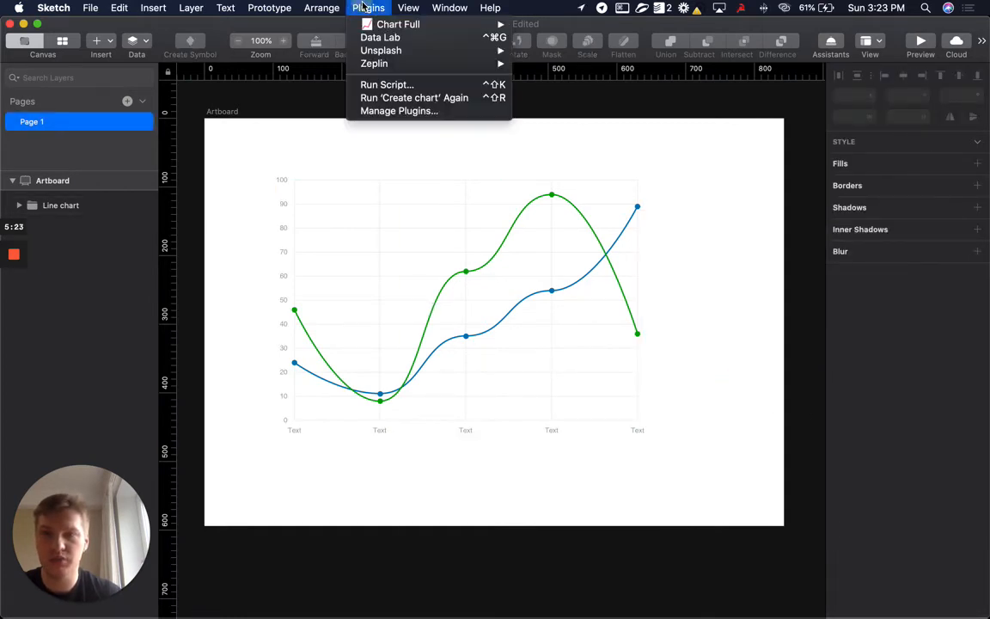
mouse_move(353, 24)
left_click(550, 75)
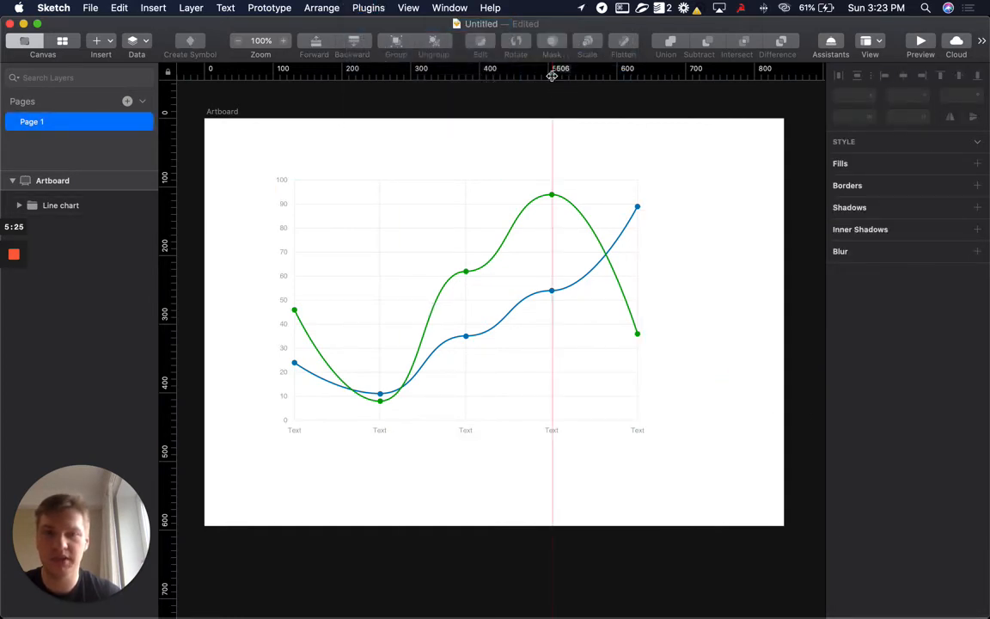
left_click_drag(555, 173, 770, 115)
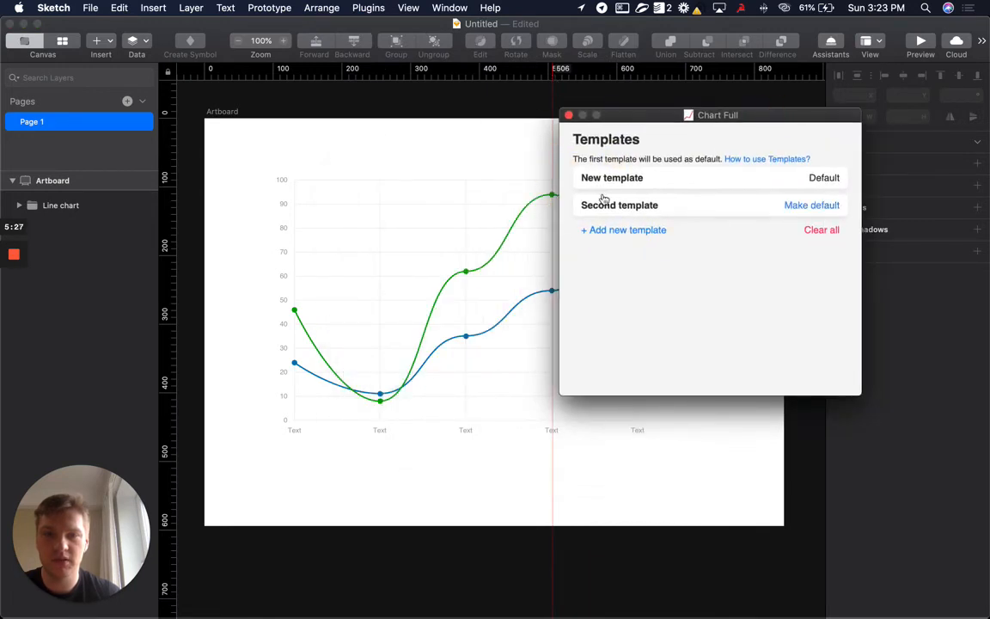
left_click(610, 182)
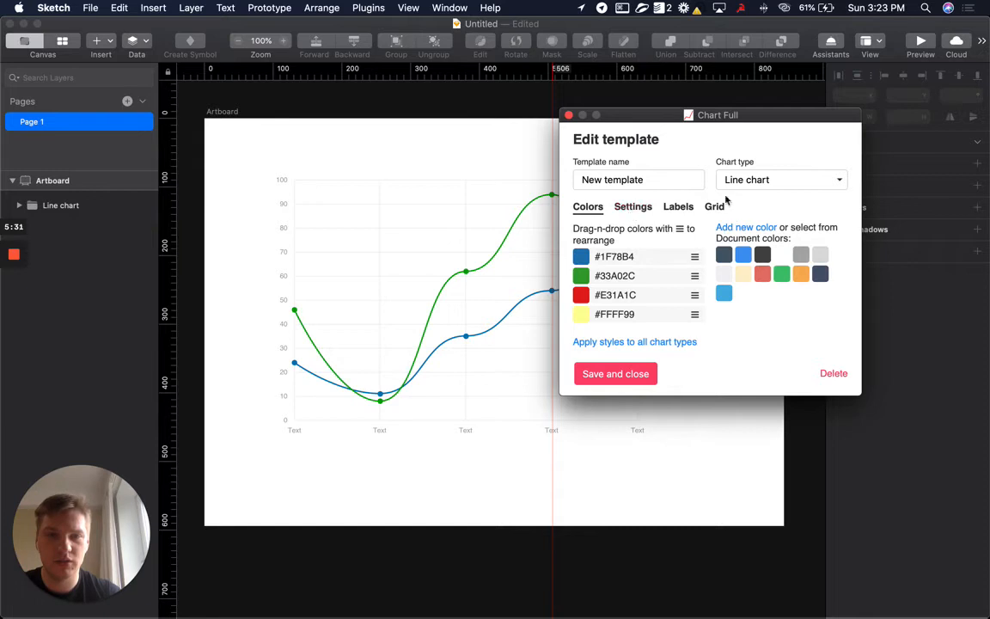
left_click(631, 206)
left_click(658, 249)
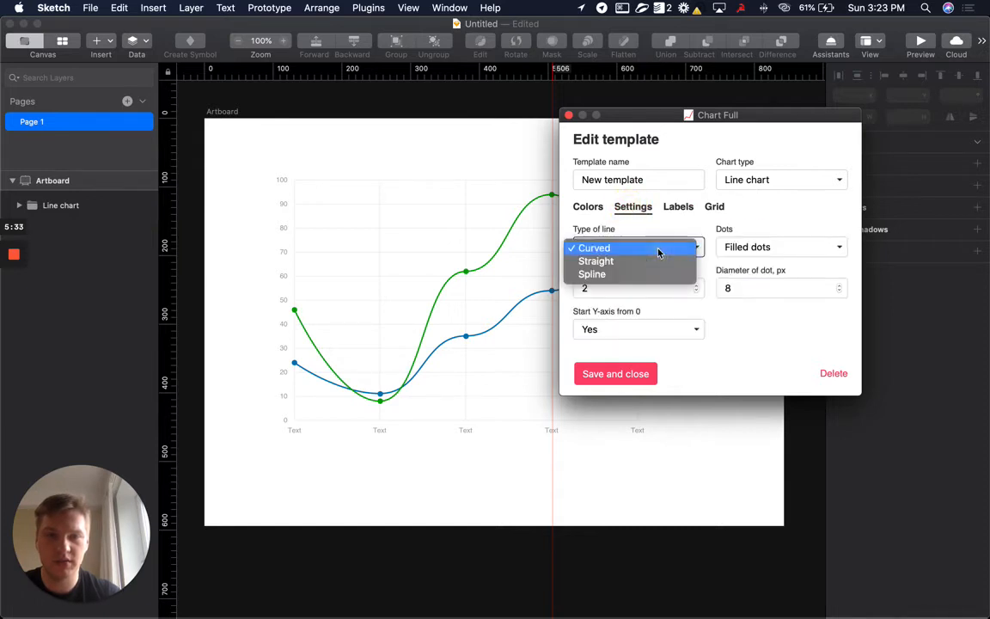
left_click(655, 262)
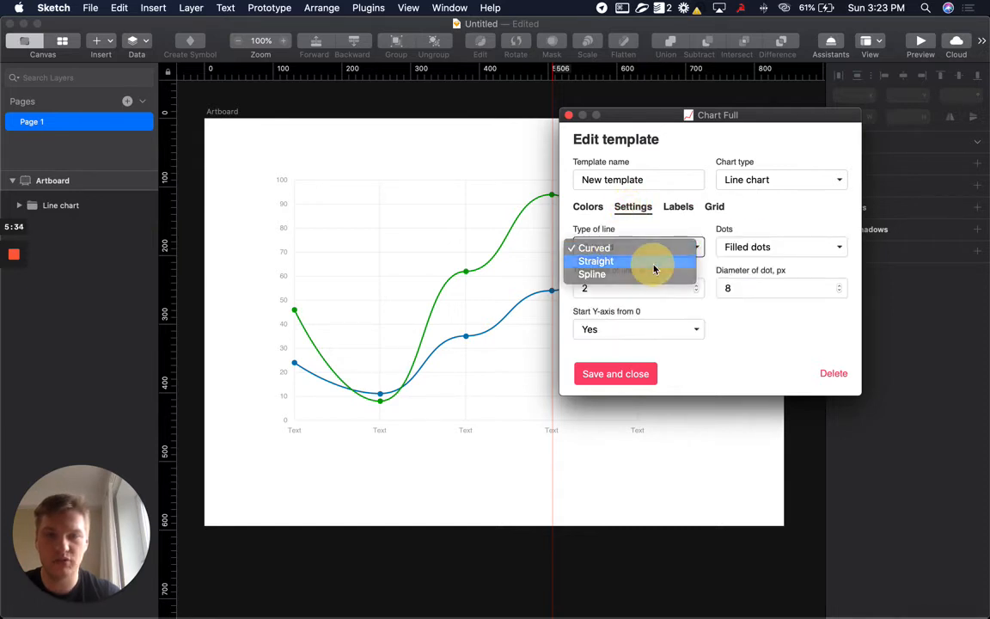
left_click(771, 249)
left_click(737, 230)
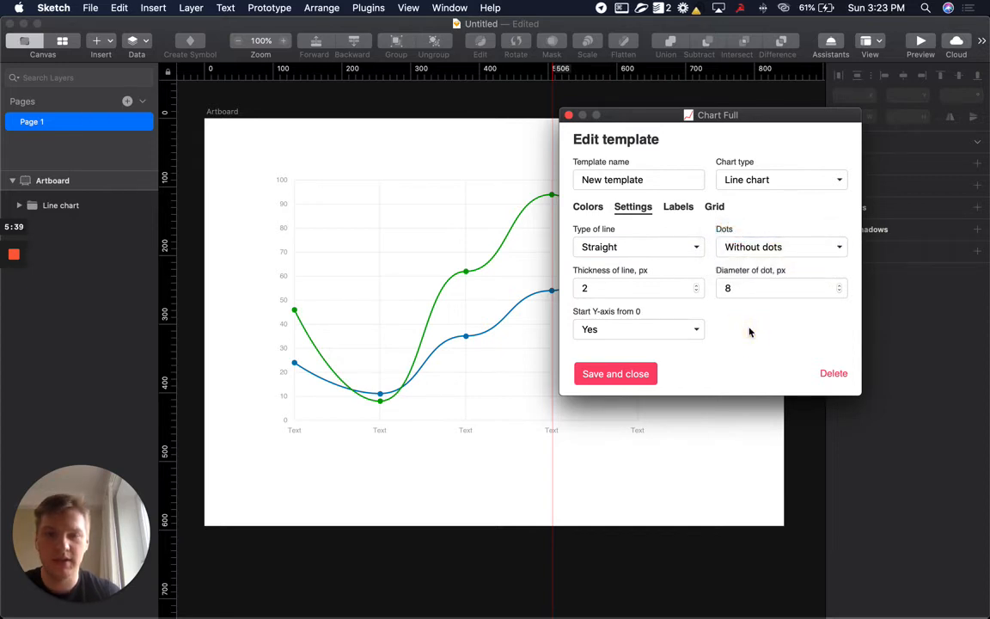
Set the font name of New template's line chart labels to Roboto
left_click(677, 211)
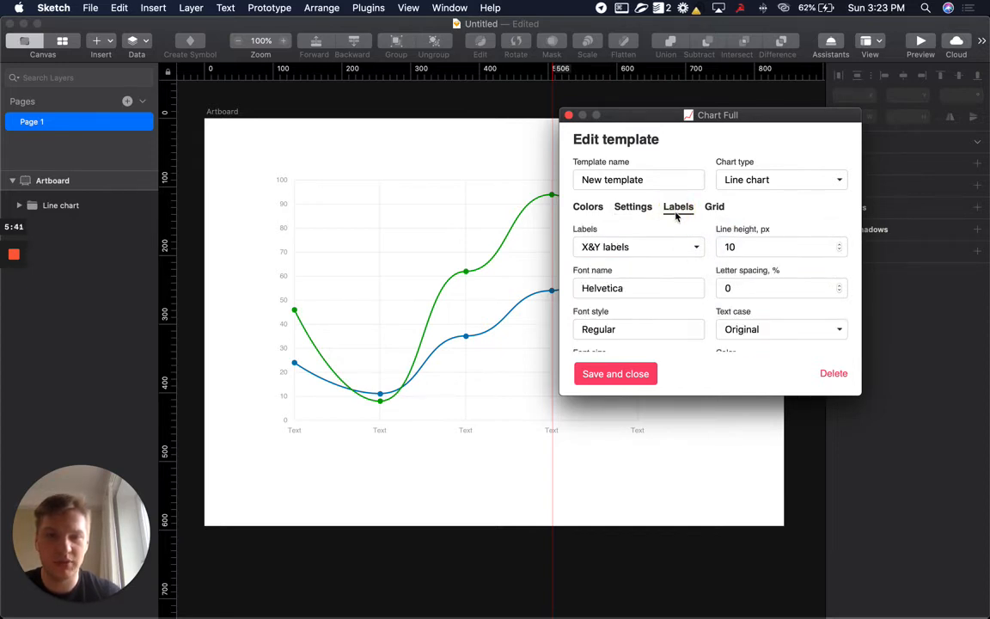
scroll(708, 292, "down", 3)
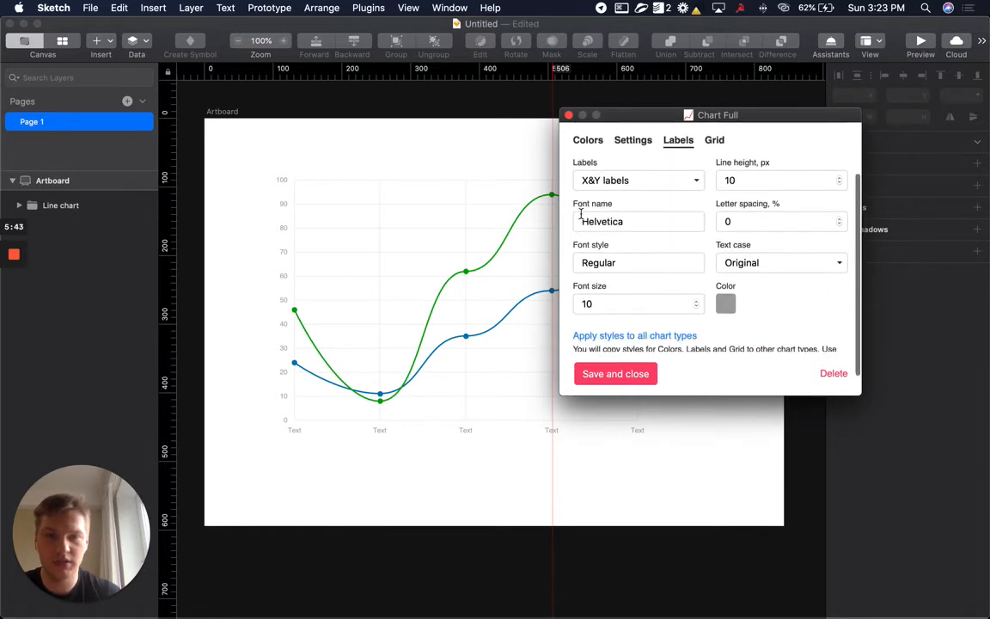
left_click_drag(632, 221, 564, 221)
type("Ro")
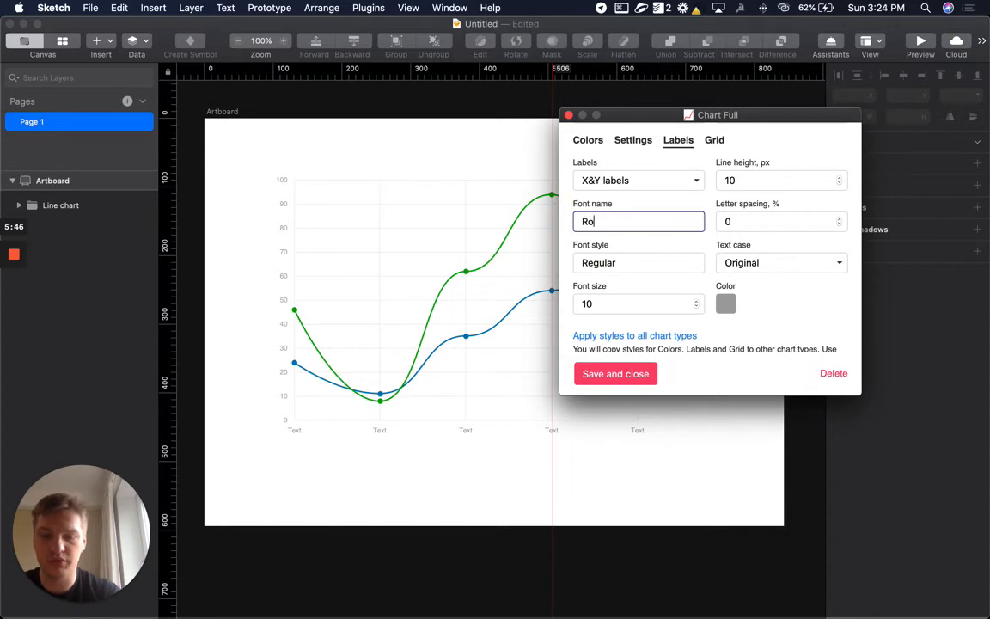
type("boto")
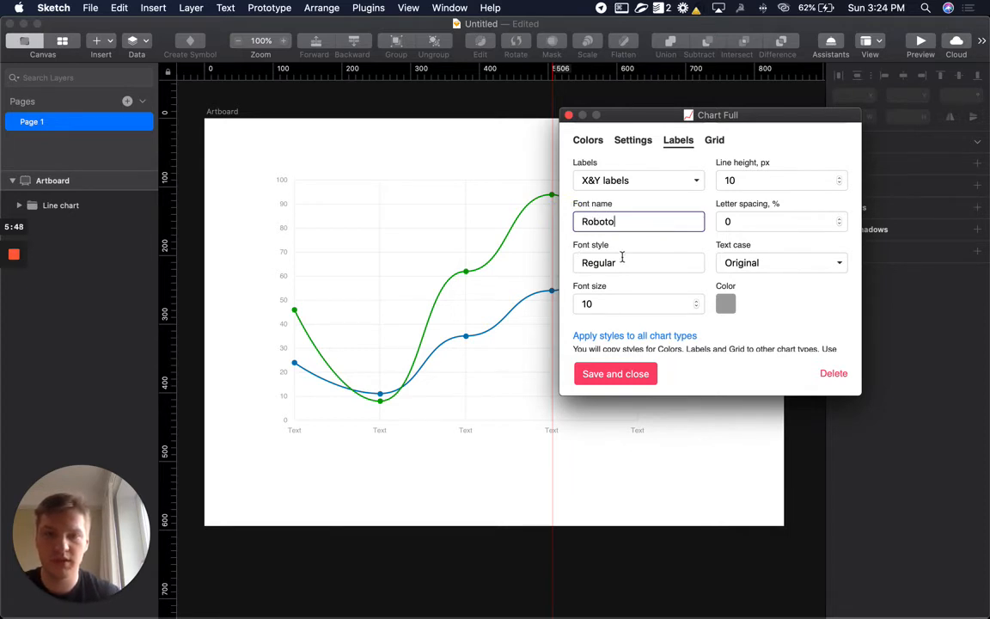
Set the font style of New template's X&Y labels to Bold
left_click_drag(622, 259, 572, 262)
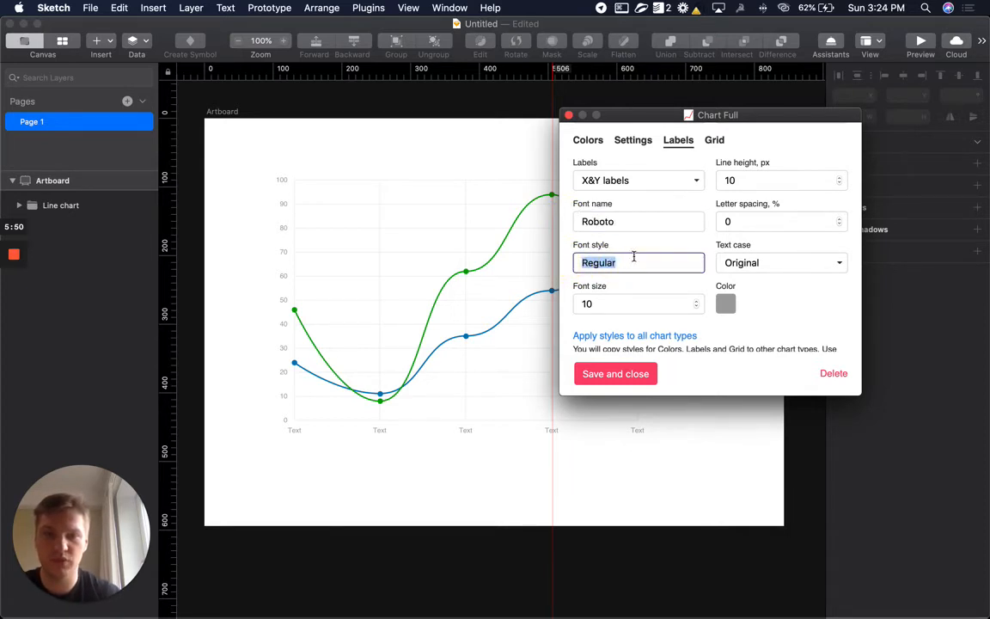
type("Bold")
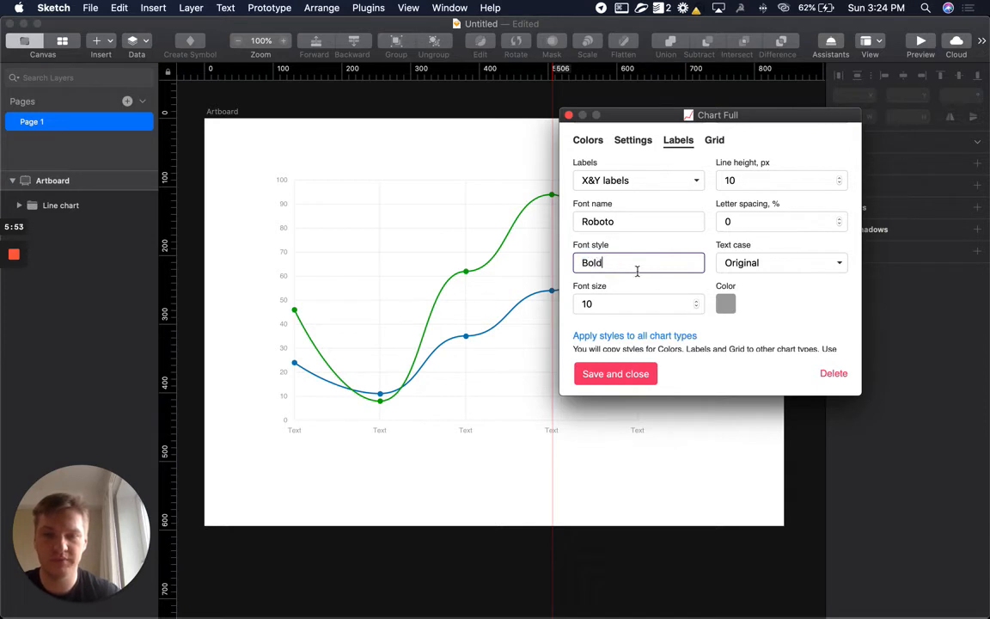
left_click(786, 301)
Apply New template's line chart styles to all chart types and save the template
scroll(770, 315, "down", 2)
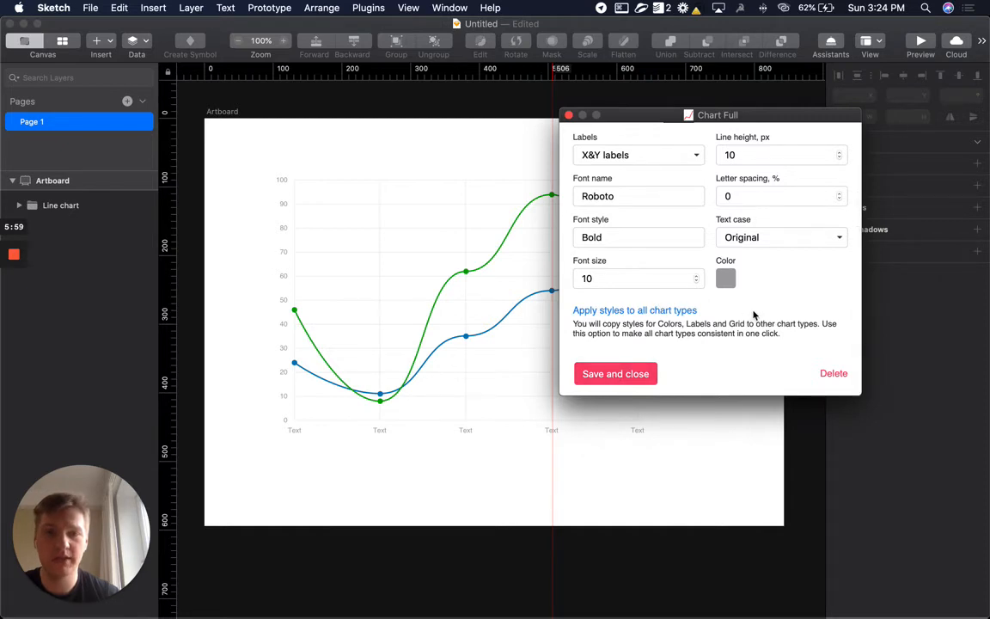
scroll(754, 316, "up", 2)
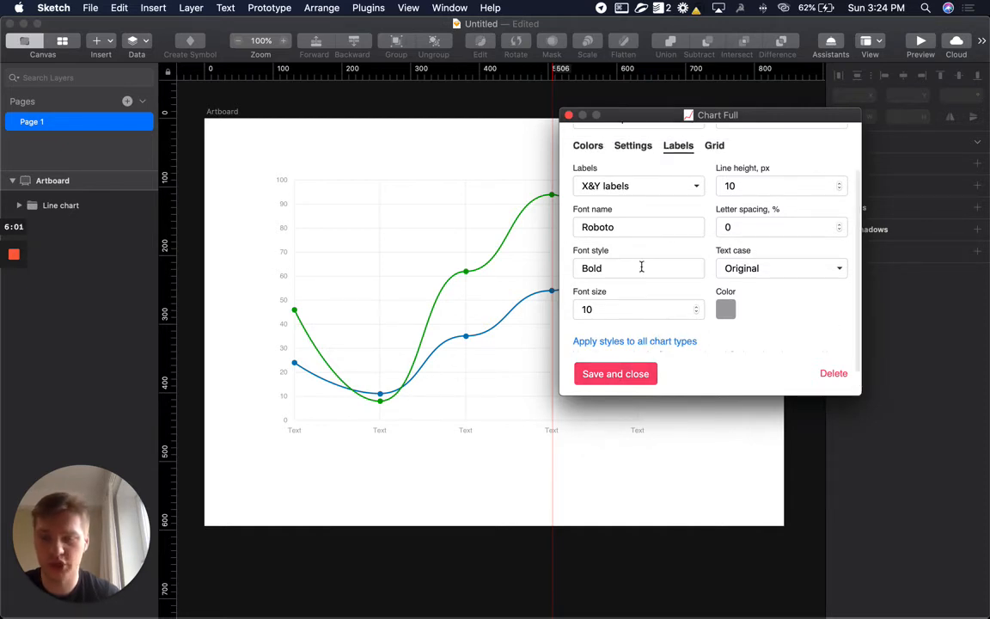
scroll(692, 225, "down", 2)
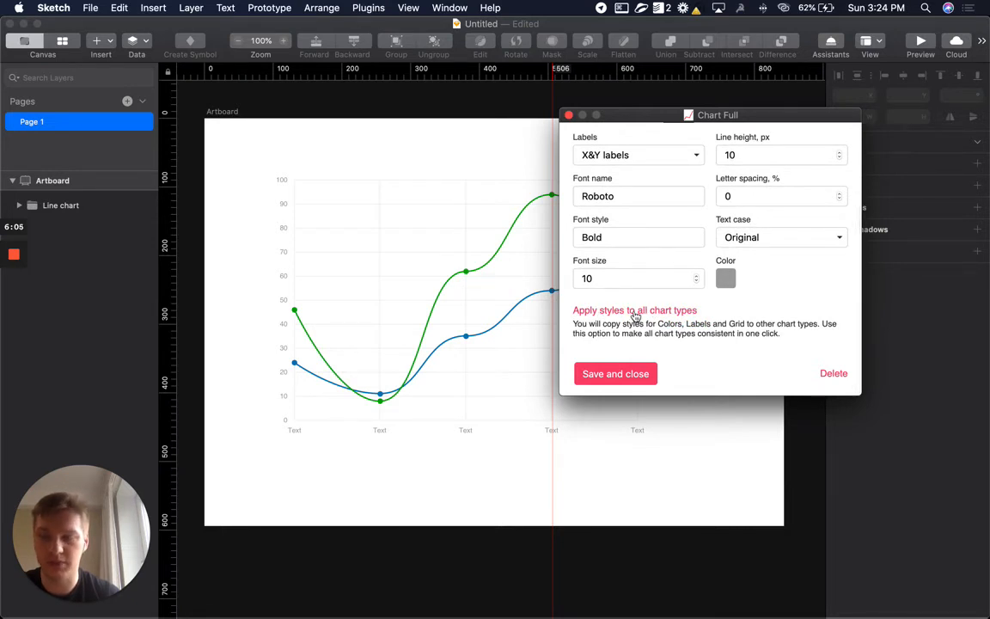
left_click(635, 313)
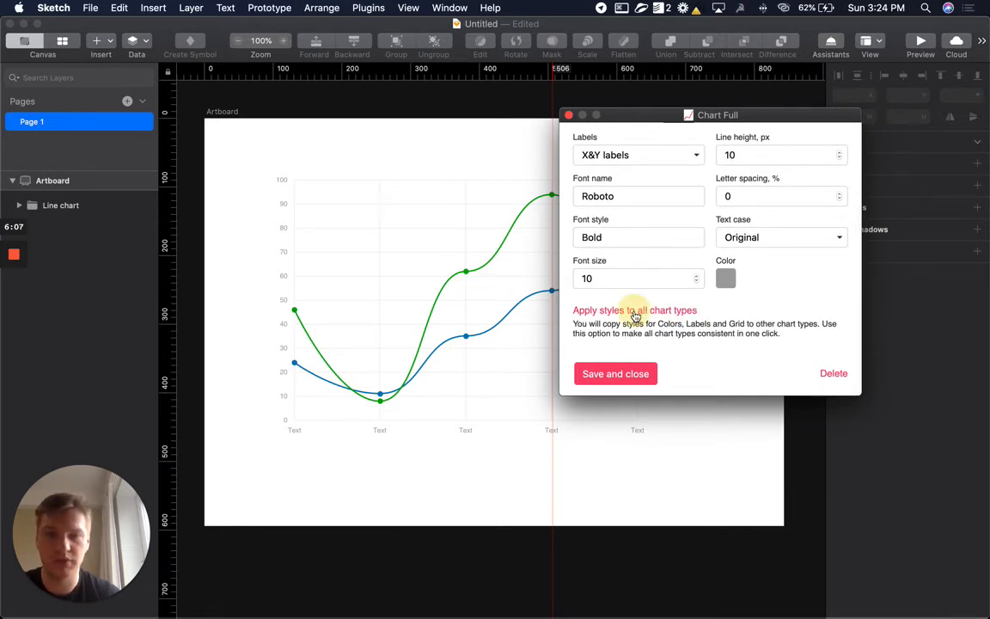
left_click(625, 374)
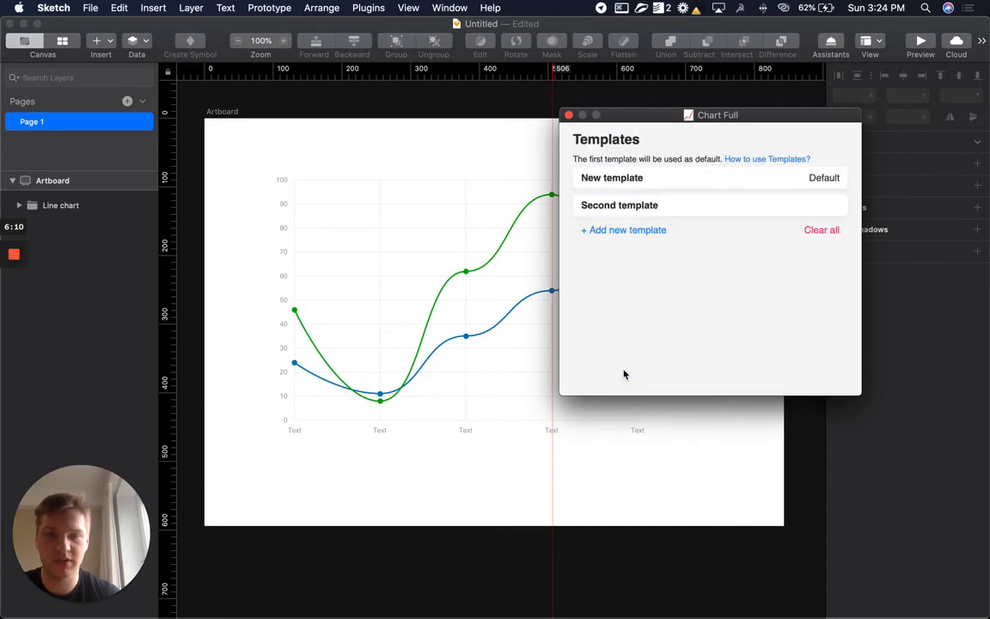
Reopen New template to check the labels, colors and settings of its vertical bar chart, return to Line chart, and save and close it
left_click(630, 178)
scroll(686, 234, "down", 5)
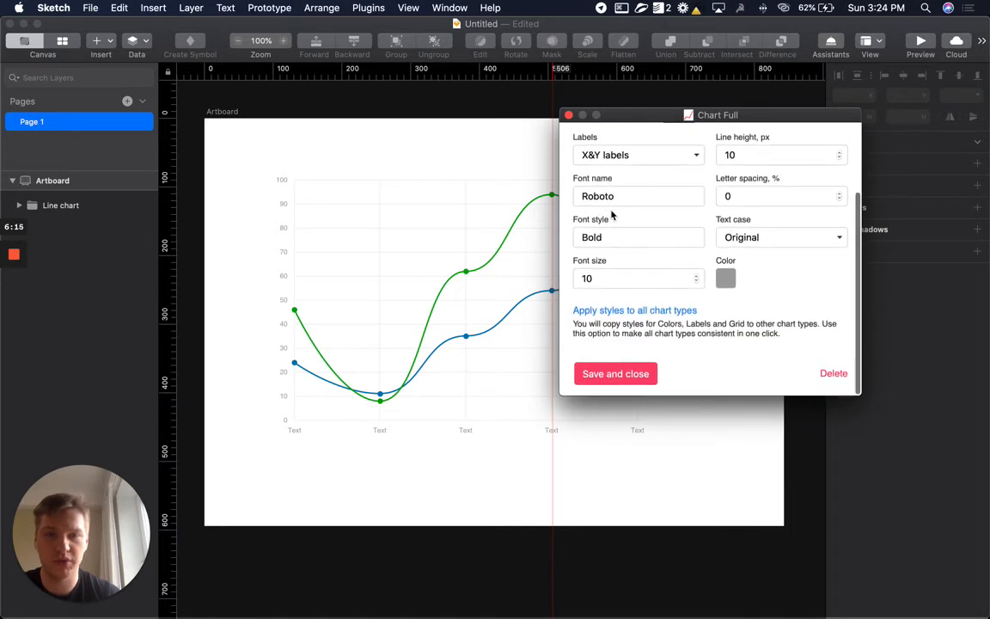
scroll(612, 217, "up", 5)
left_click(776, 180)
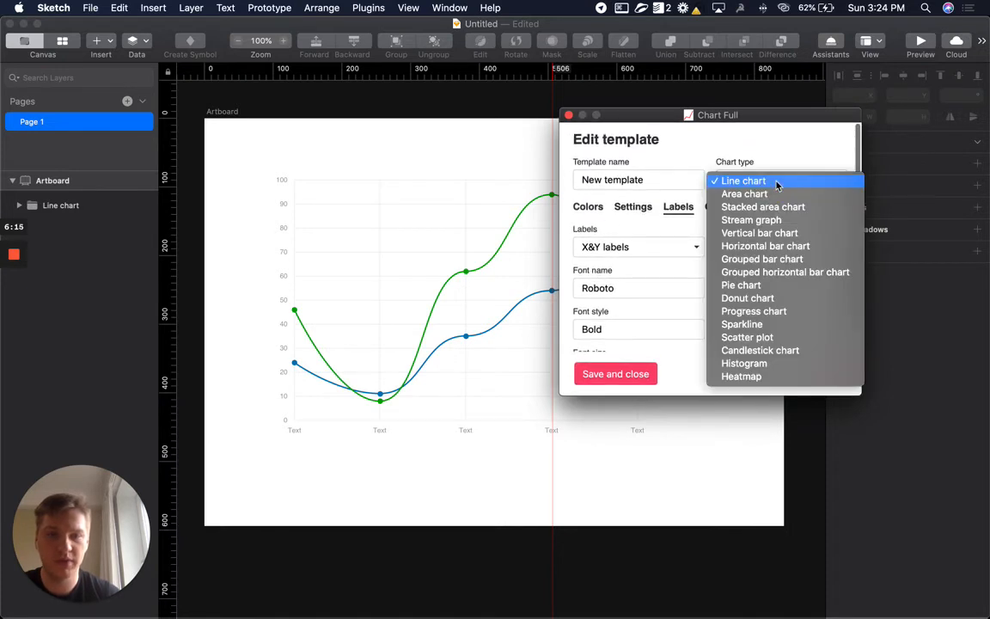
left_click(772, 235)
scroll(648, 275, "down", 4)
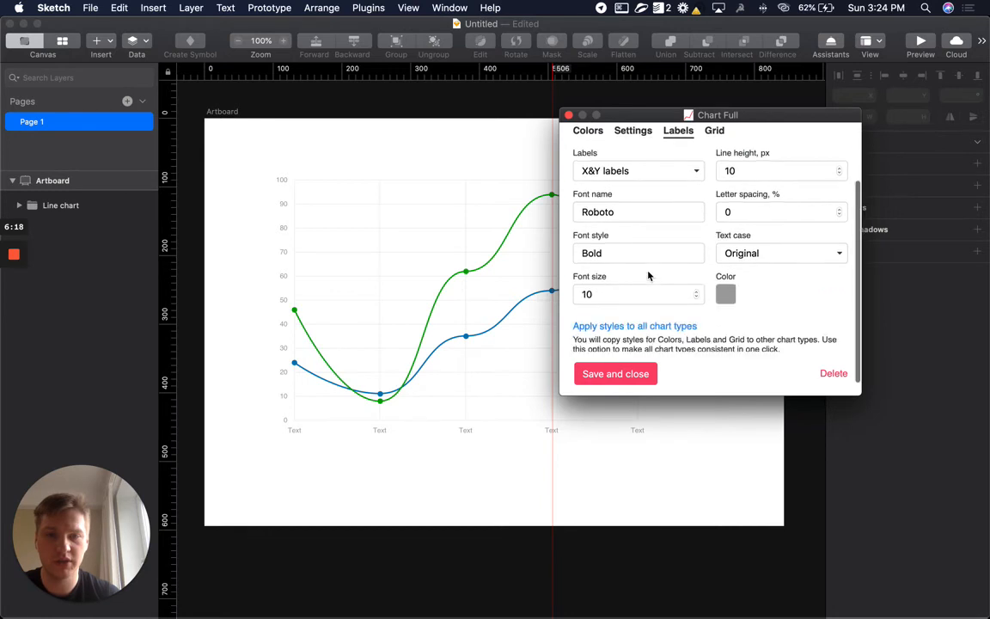
left_click(588, 127)
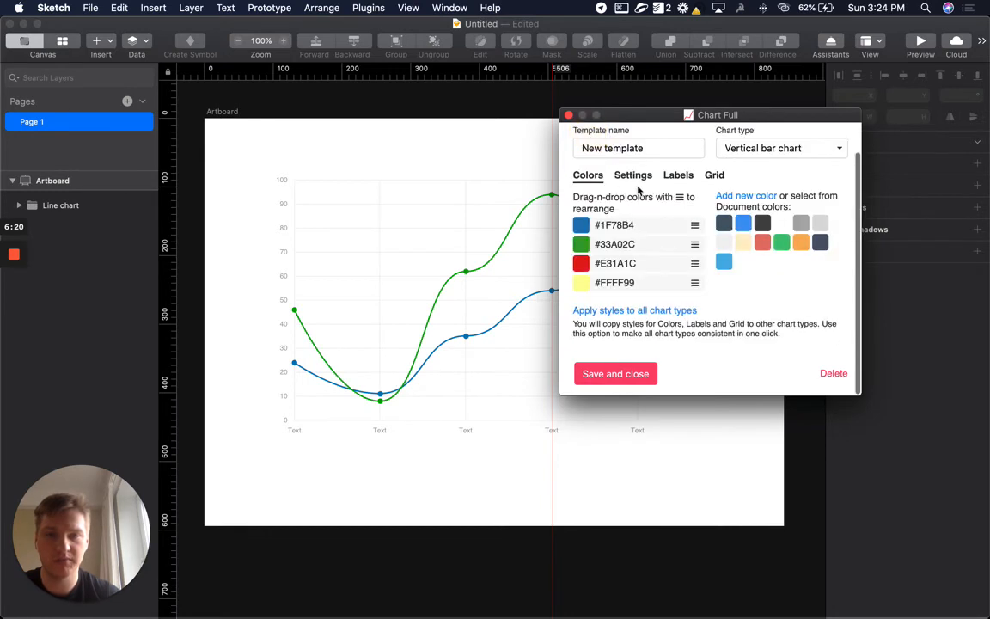
left_click(632, 176)
left_click(760, 180)
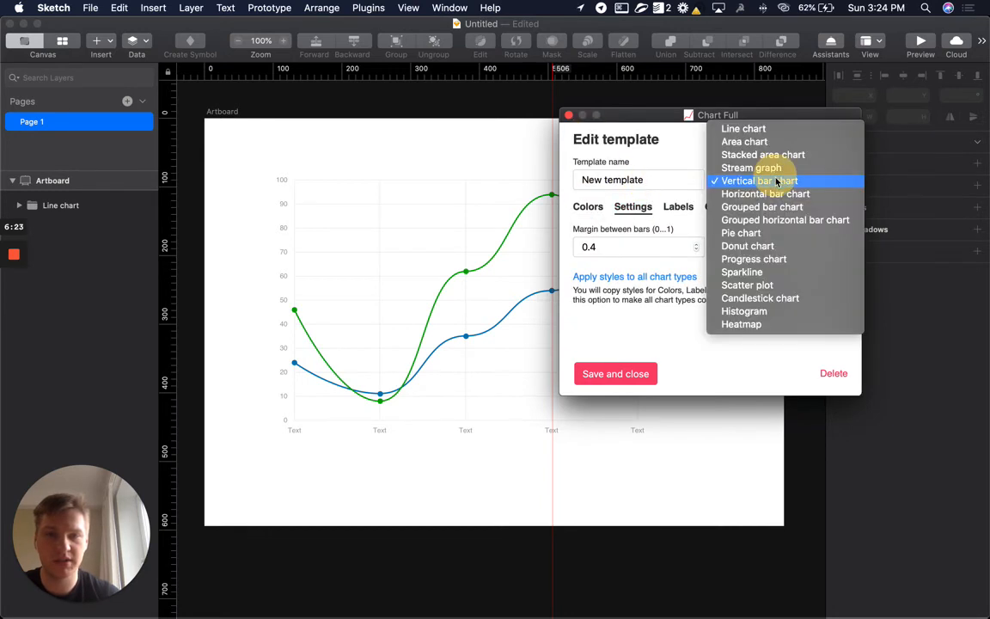
left_click(744, 129)
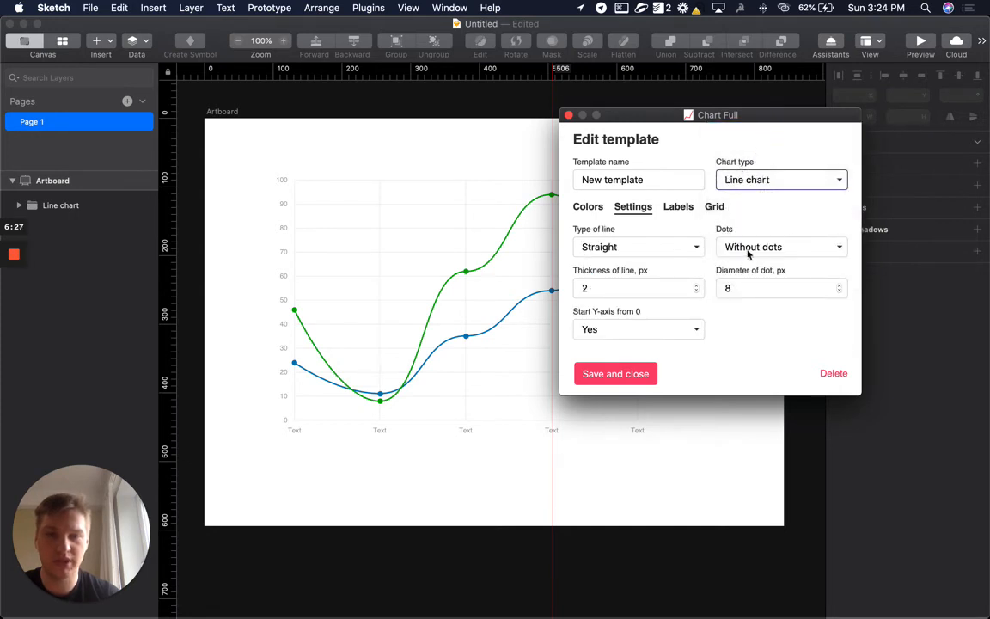
left_click(744, 332)
left_click(623, 374)
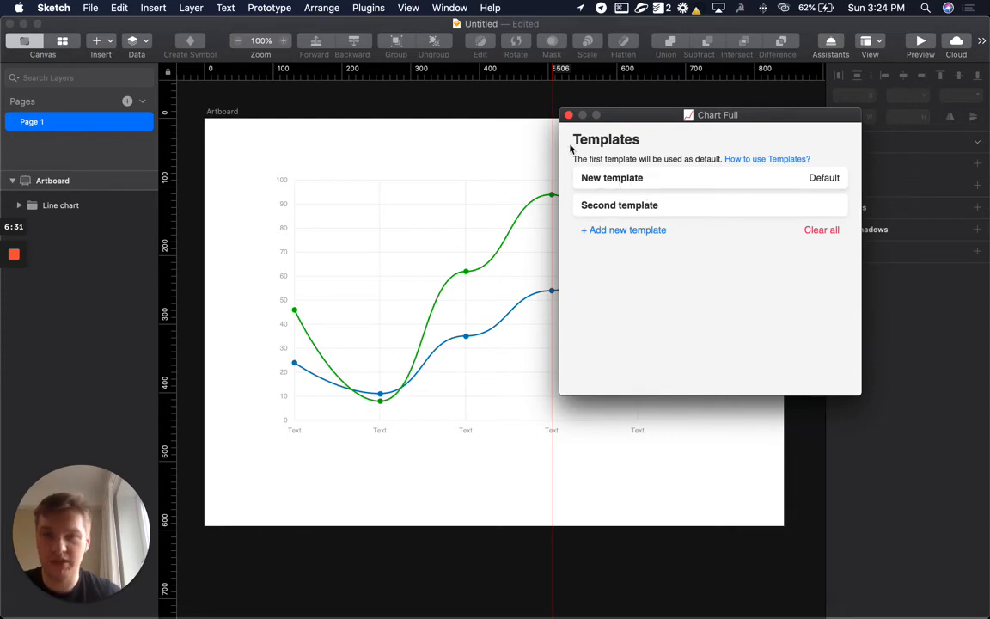
left_click(568, 115)
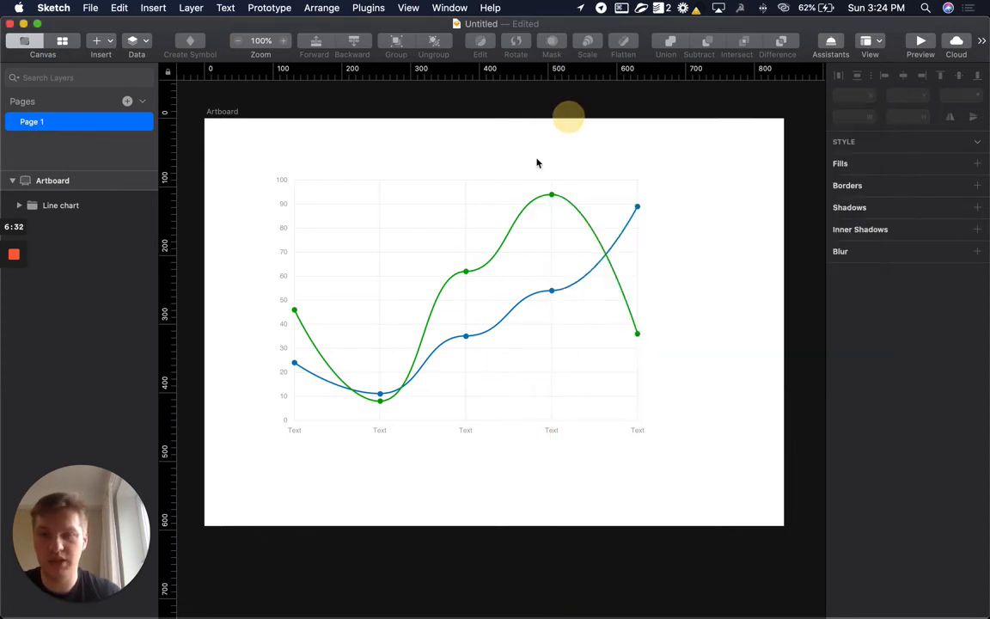
Update the existing line chart on the artboard with the chart plugin so it uses New template's edited styles
left_click(425, 227)
left_click(368, 8)
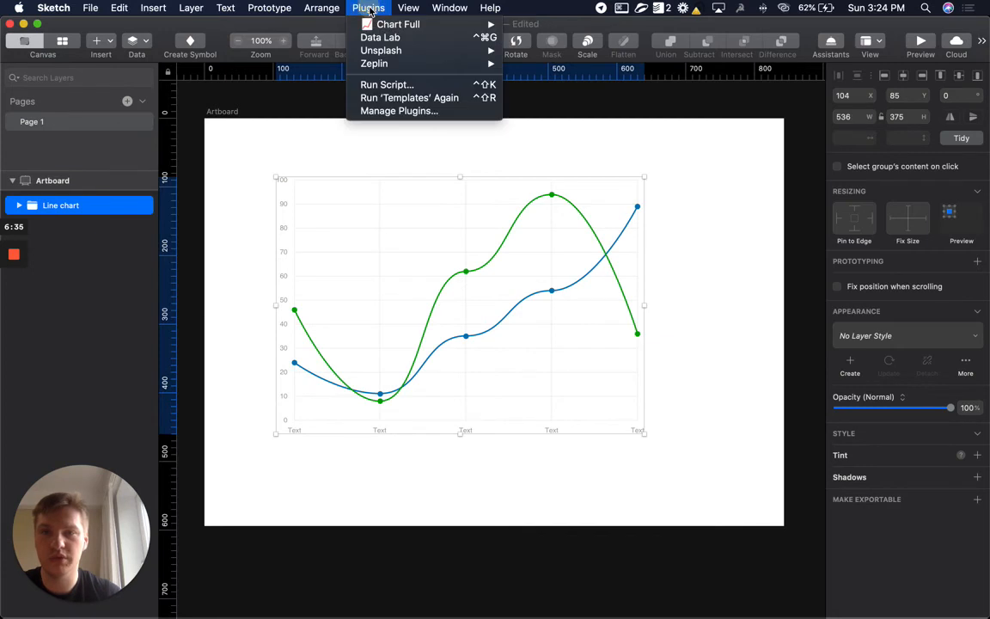
mouse_move(432, 24)
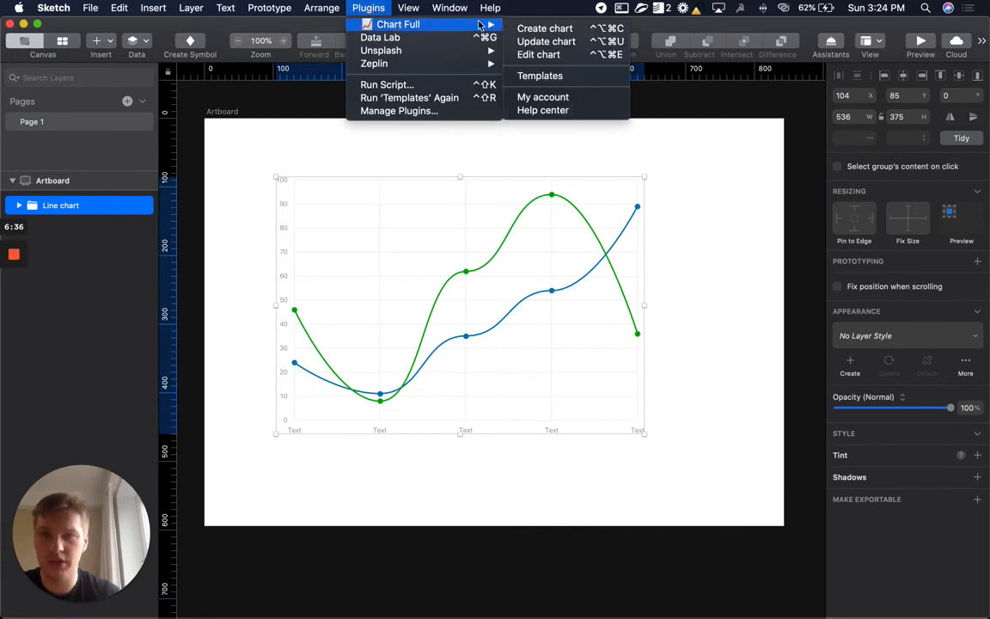
left_click(566, 43)
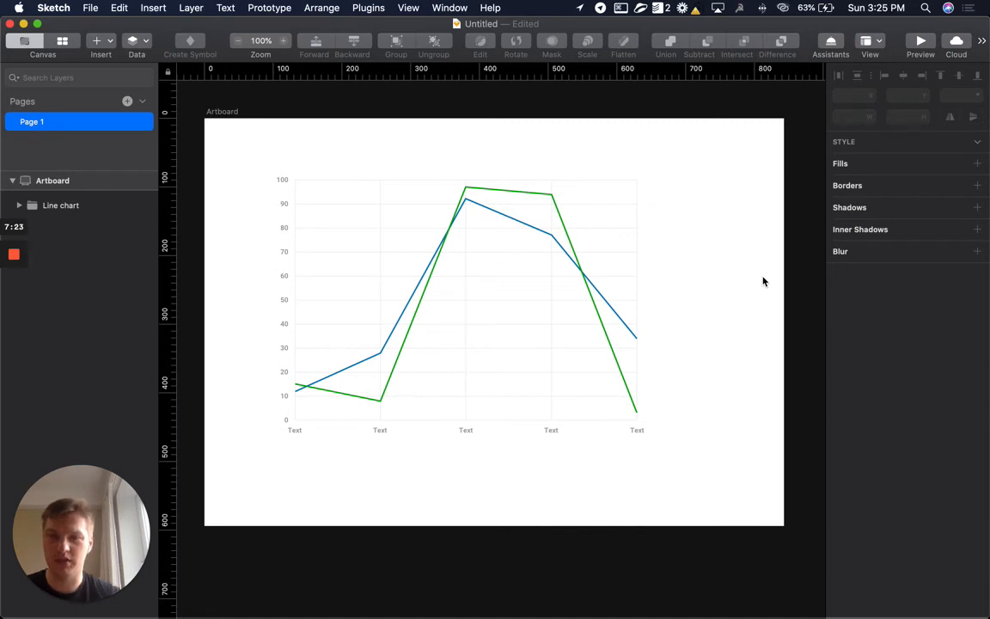
Make Second template the default in the chart plugin's templates and close the template list
left_click(368, 8)
mouse_move(410, 25)
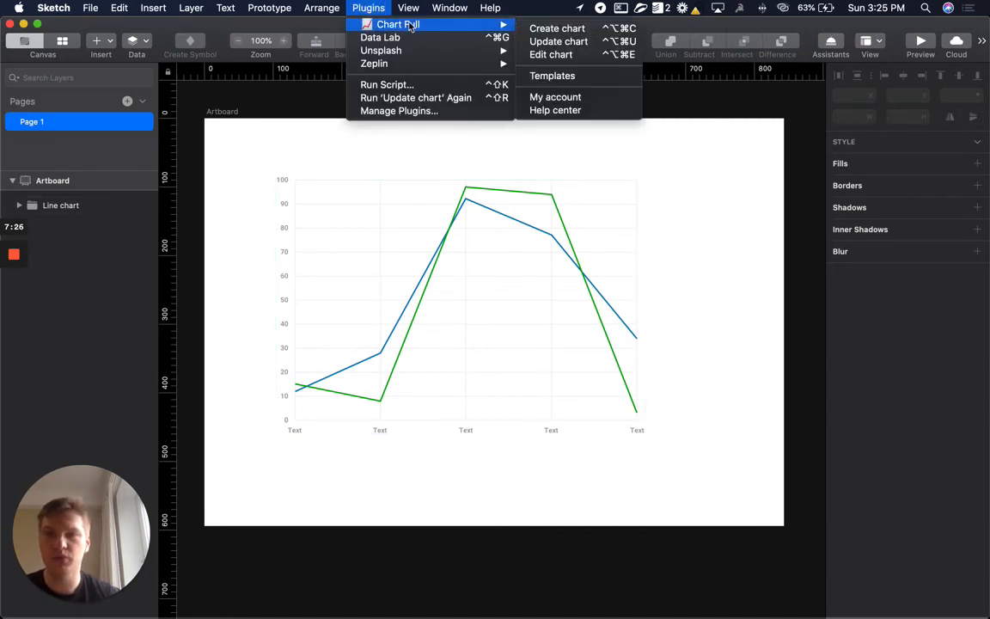
left_click(566, 75)
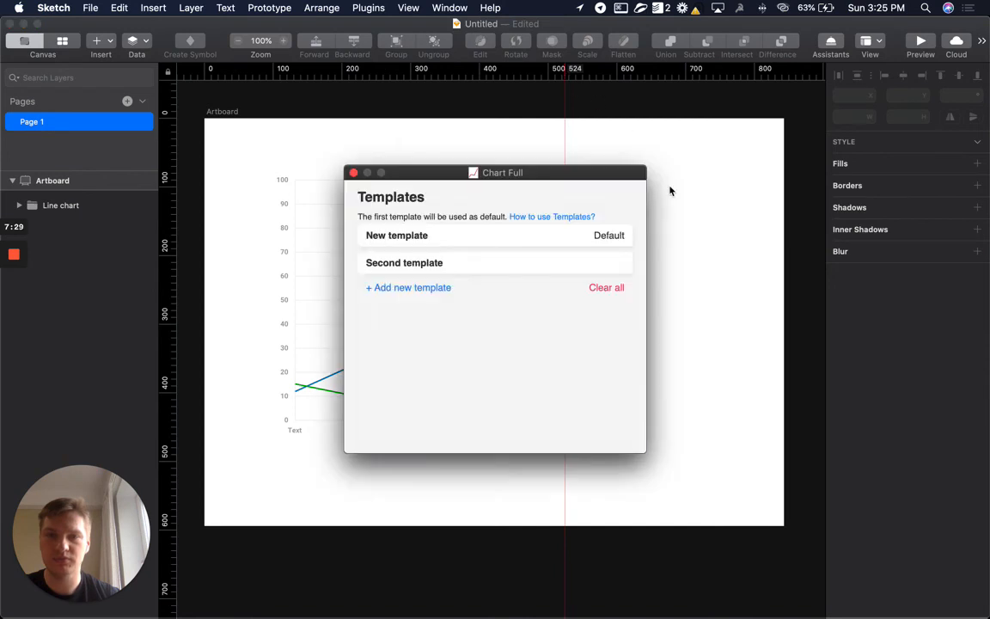
left_click_drag(564, 171, 693, 161)
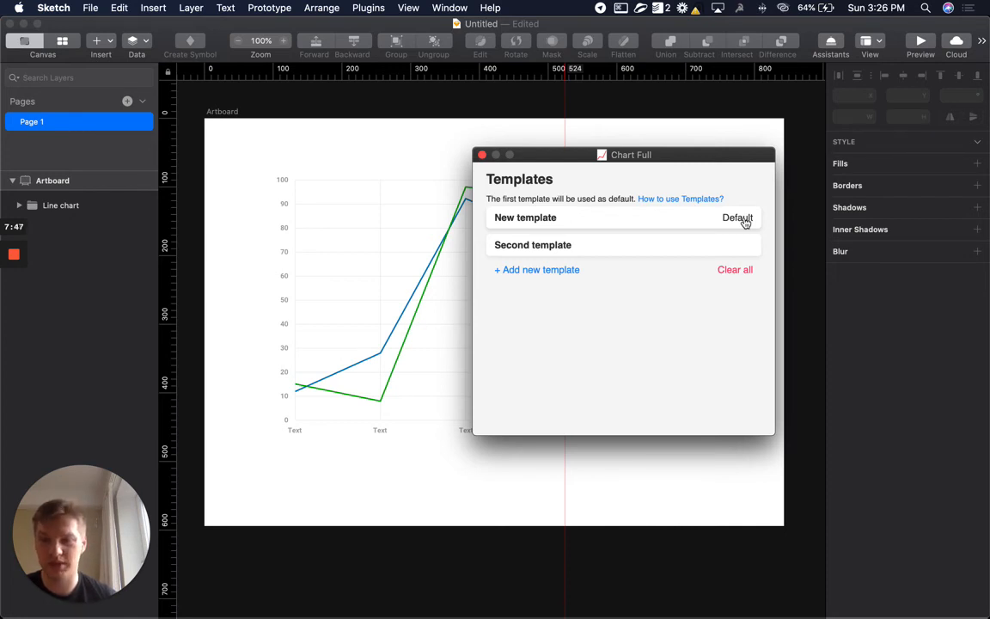
mouse_move(731, 256)
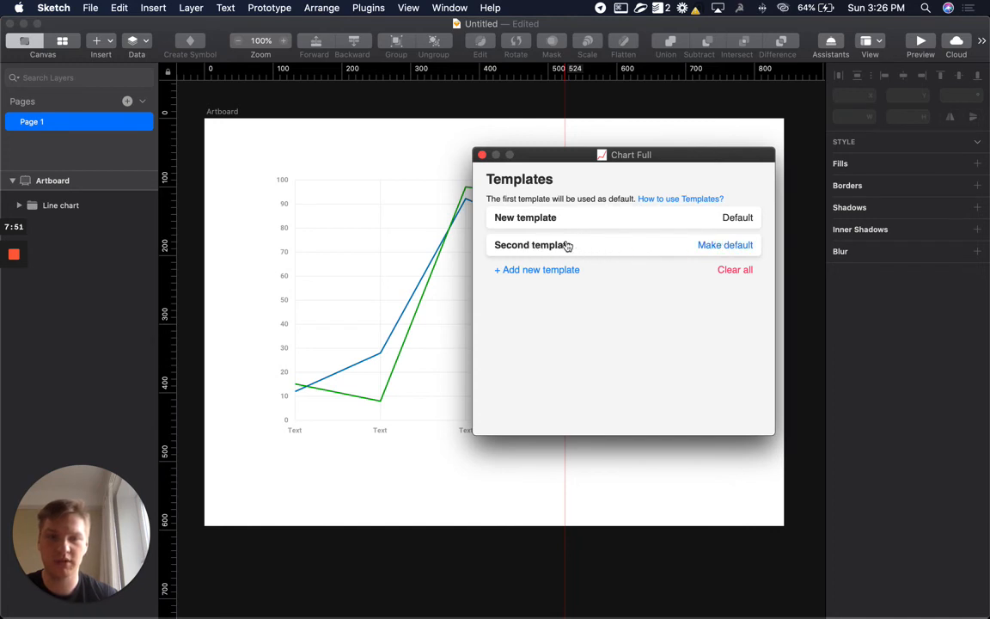
left_click(706, 246)
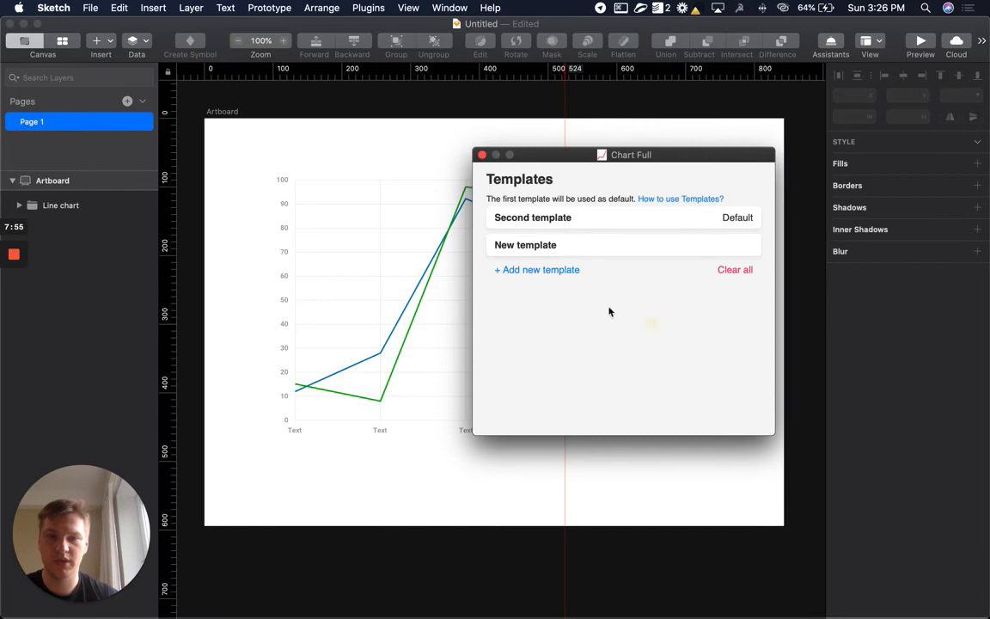
left_click(482, 155)
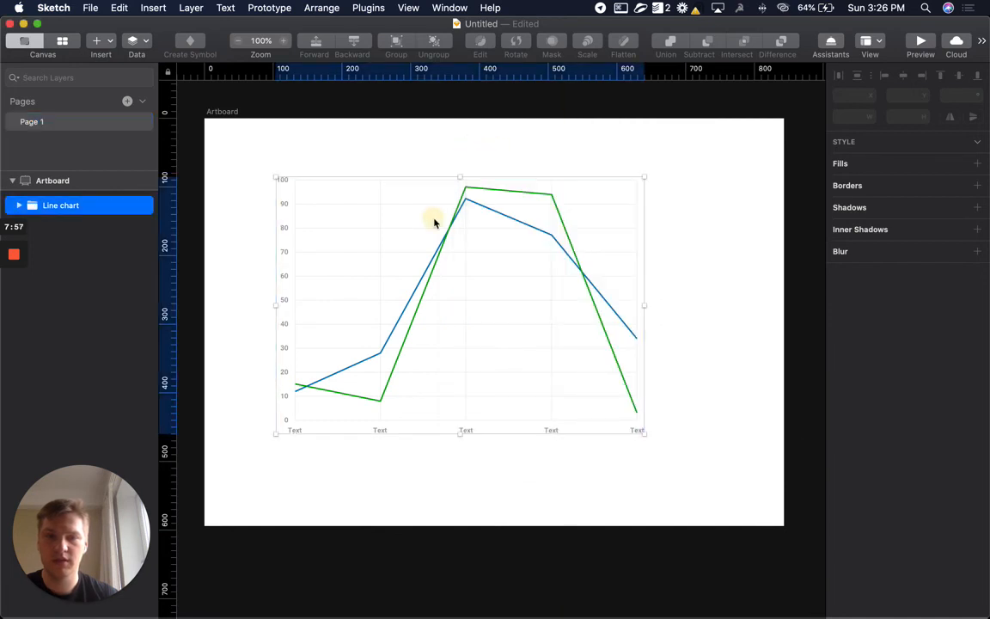
Delete the line chart and draw a rectangle about 524 by 346 in its place on the artboard
key("BackSpace")
key("r")
left_click_drag(284, 193, 645, 430)
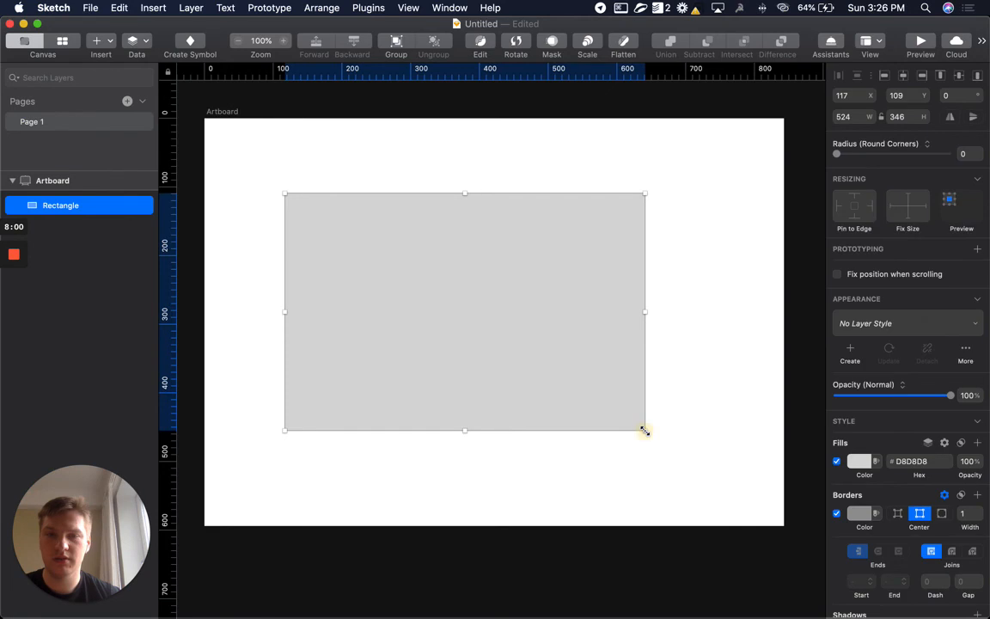
Create a line chart from random data with 1 line and 5 points in the rectangle, keeping Second template as the style template
left_click(377, 9)
left_click(516, 16)
left_click(371, 9)
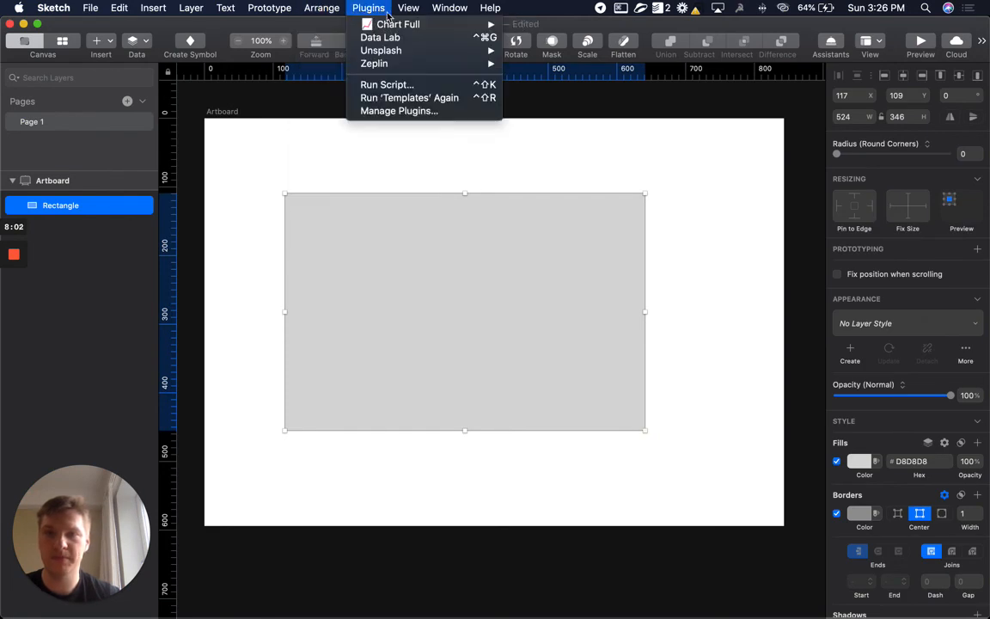
mouse_move(402, 23)
left_click(546, 28)
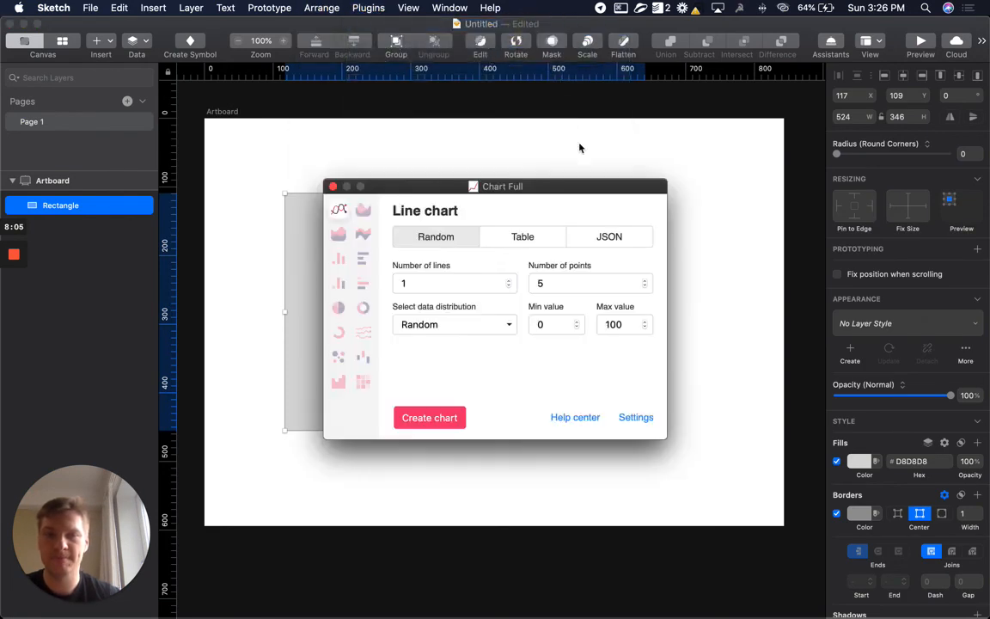
left_click(630, 420)
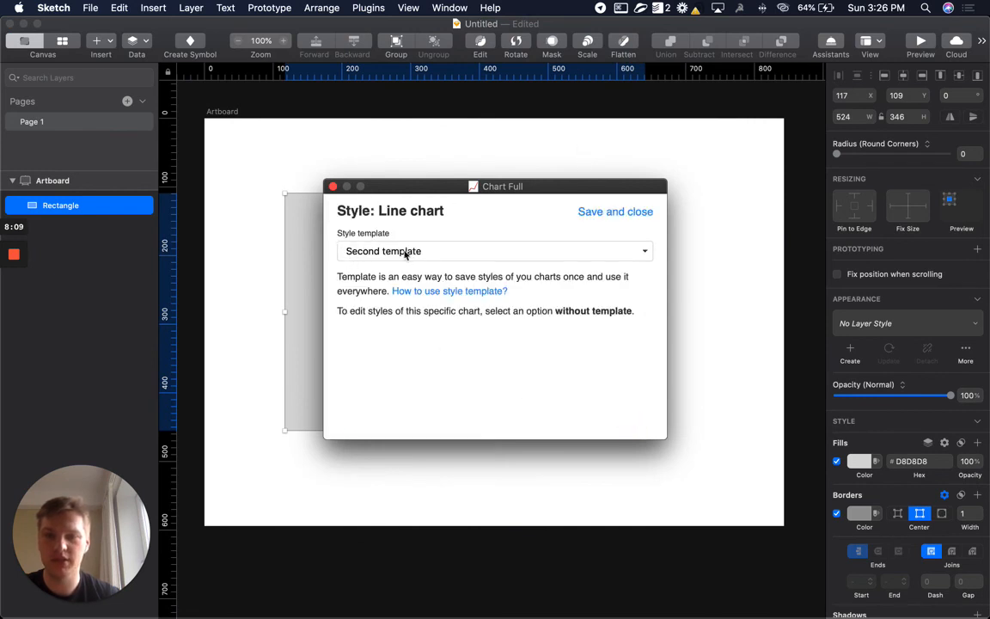
left_click(591, 213)
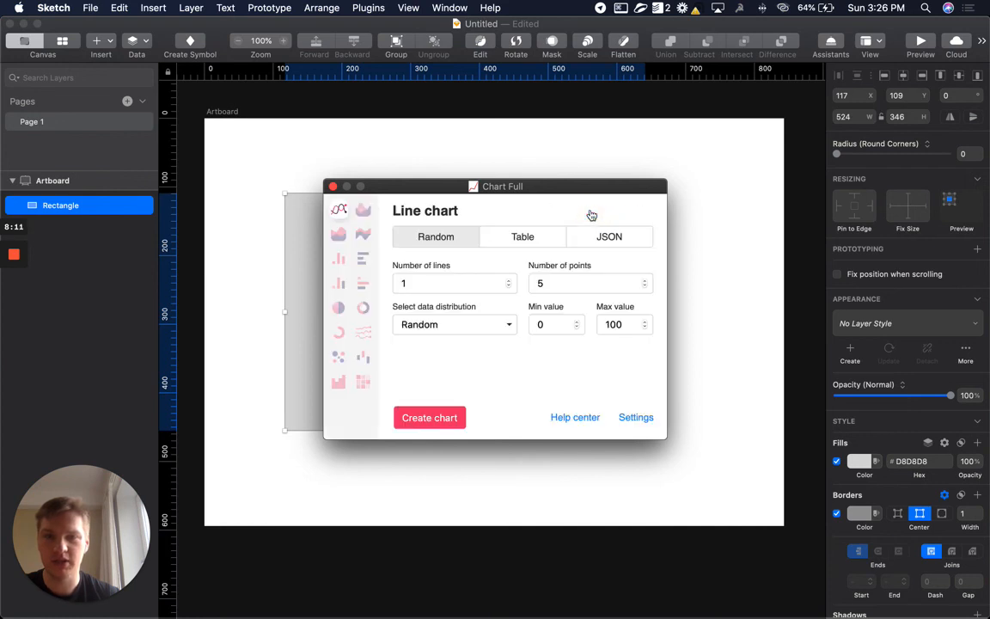
left_click(434, 419)
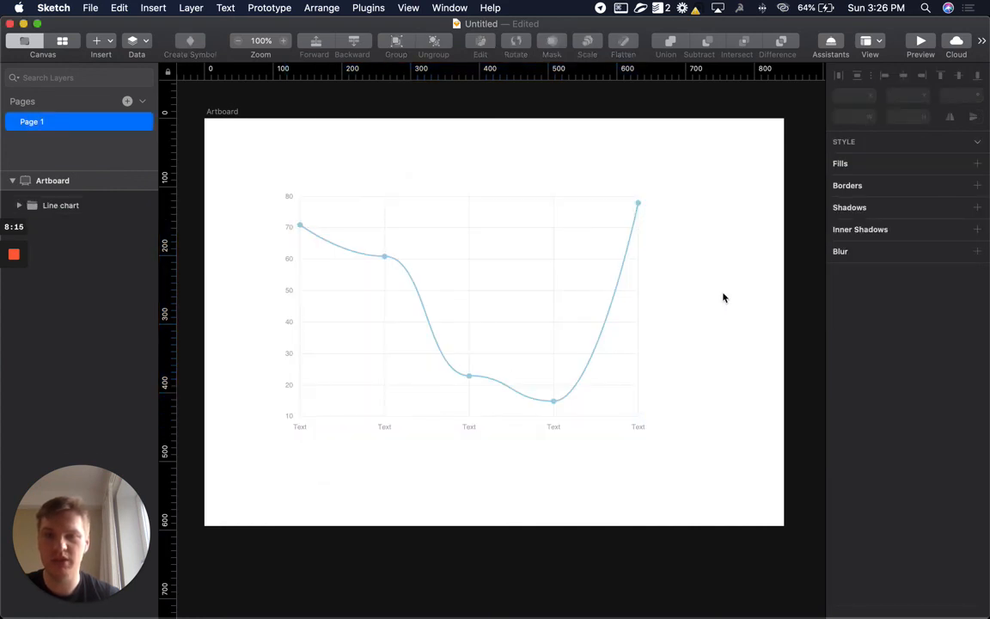